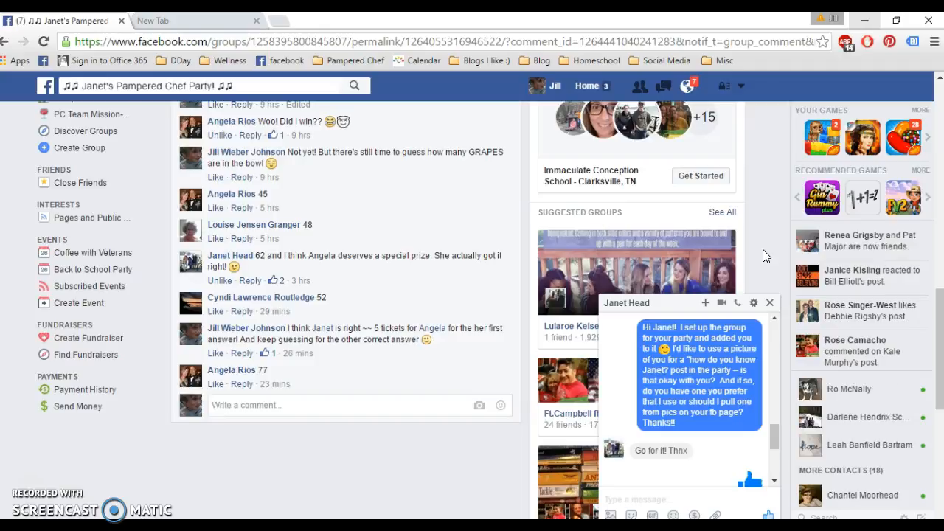
# - Close the open chat and search for the party host's first name to open the host's Facebook profile
pyautogui.click(769, 303)
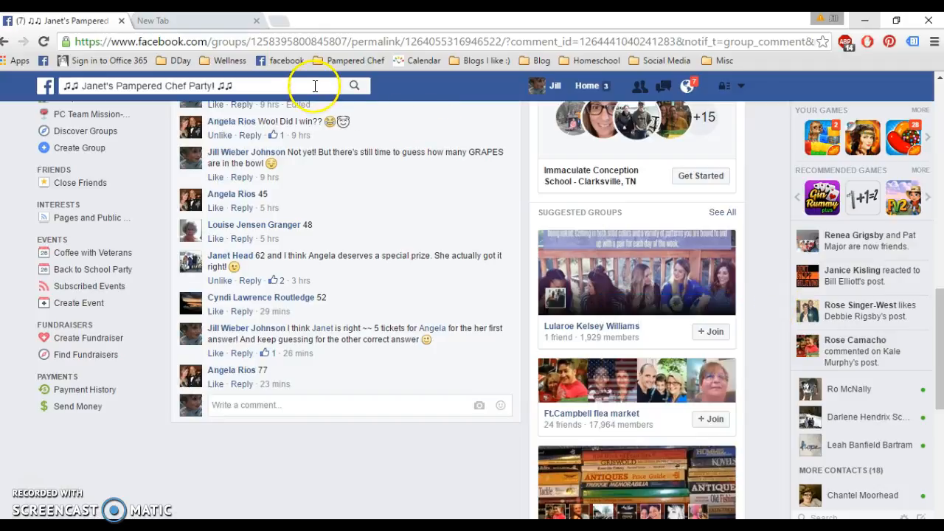
pyautogui.moveTo(940, 322); pyautogui.dragTo(940, 153)
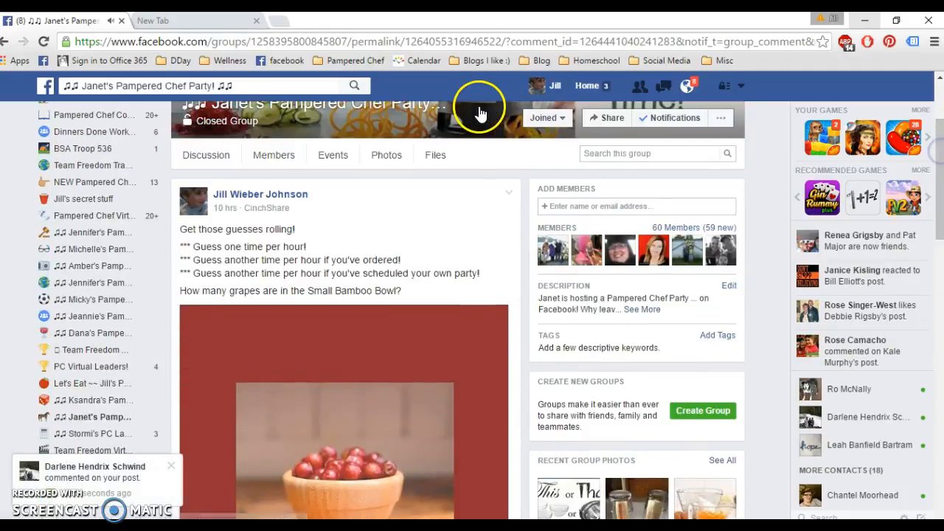
pyautogui.click(248, 83)
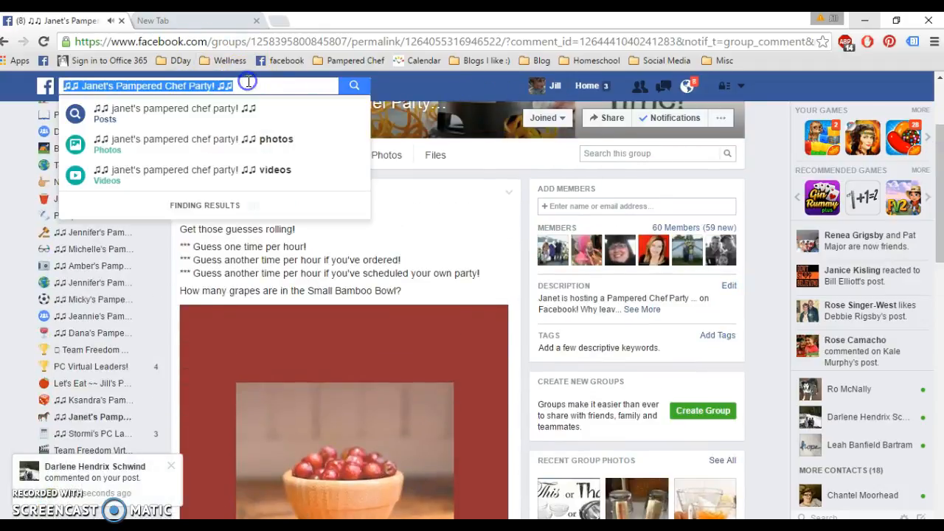
pyautogui.press('BackSpace')
pyautogui.write('janet')
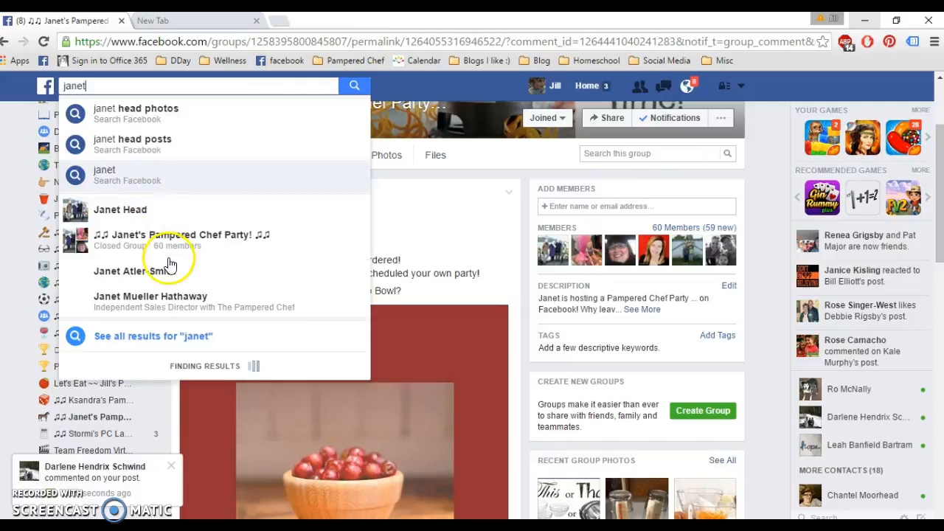
pyautogui.click(156, 208)
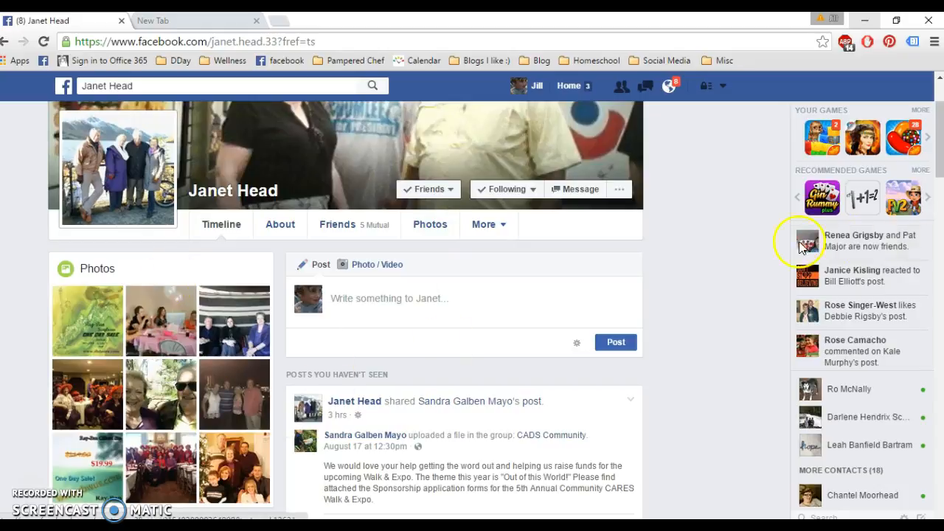
# - Browse the host's photos and open the one of the host in a white hat with purple feathers, hands under the chin
pyautogui.moveTo(940, 137)
pyautogui.mouseDown()
pyautogui.moveTo(940, 158)
pyautogui.moveTo(940, 130)
pyautogui.mouseUp()
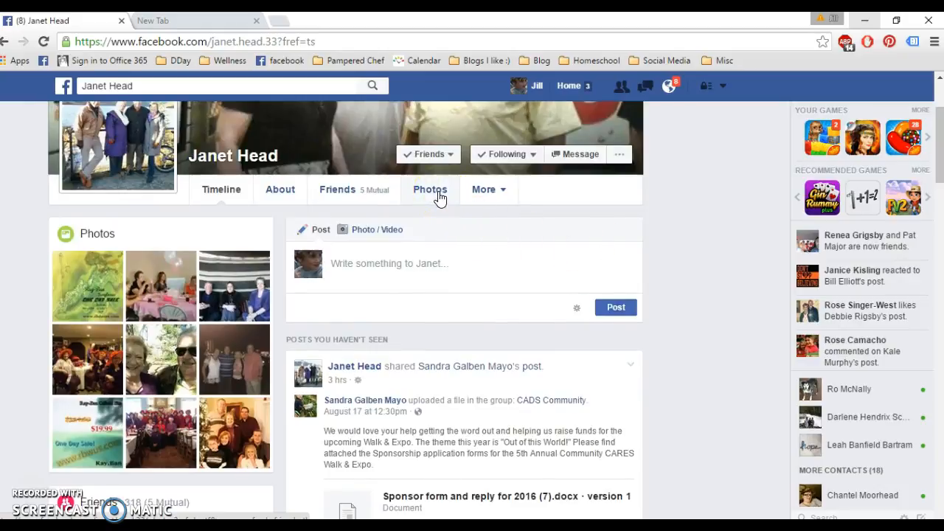
pyautogui.click(434, 191)
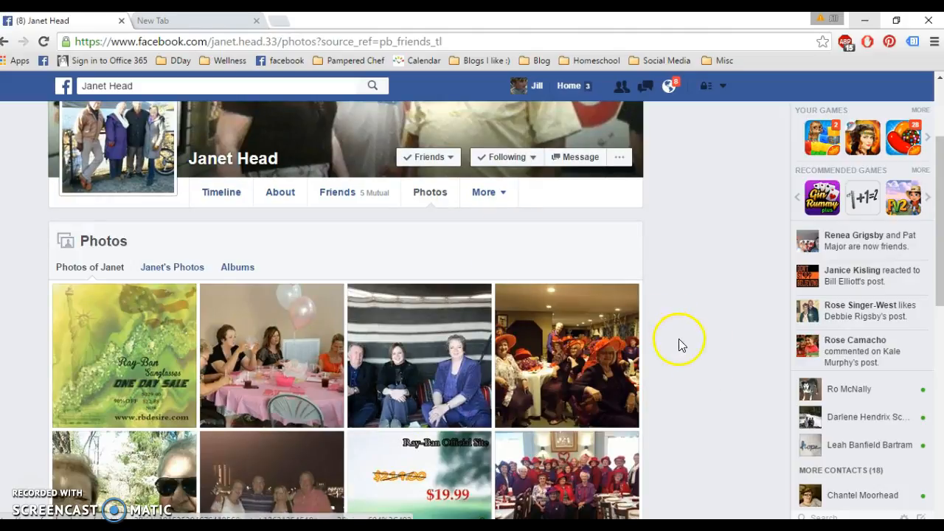
pyautogui.scroll(-3, 345, 310)
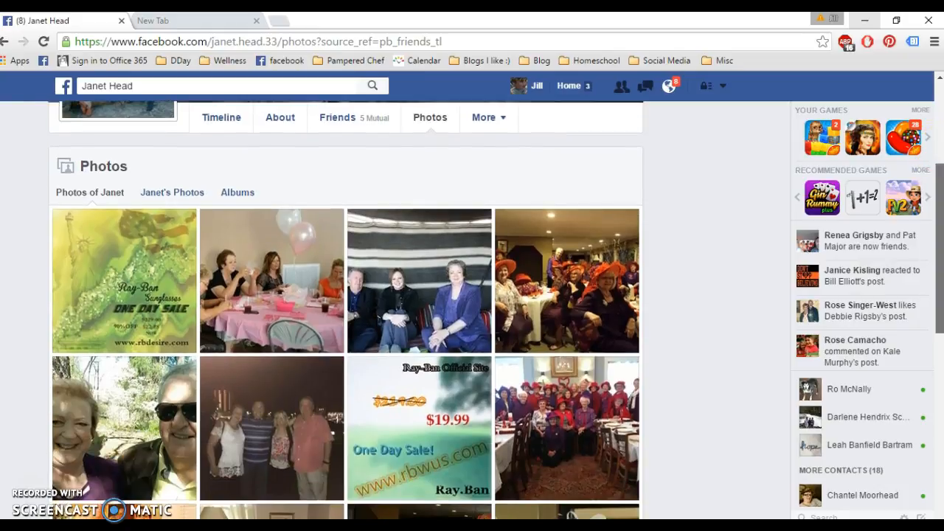
pyautogui.scroll(-2, 942, 243)
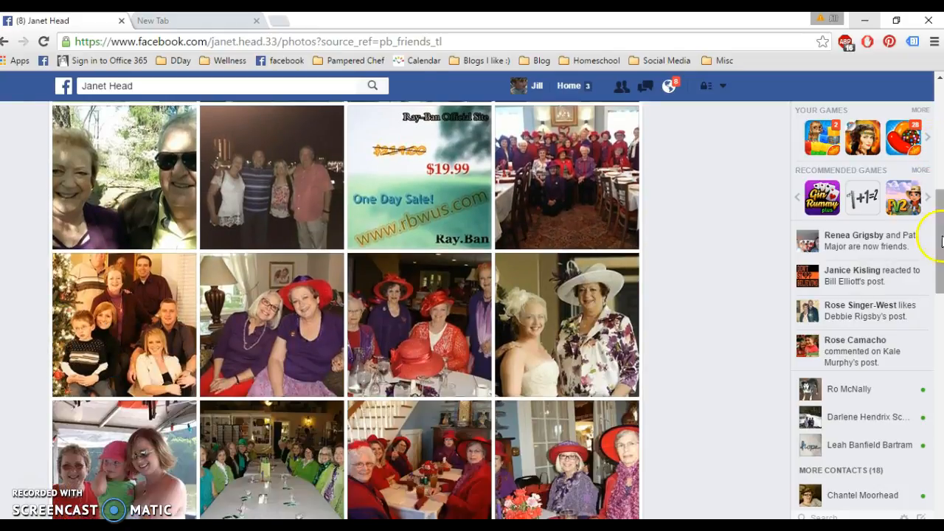
pyautogui.moveTo(940, 206); pyautogui.dragTo(942, 416)
pyautogui.click(418, 408)
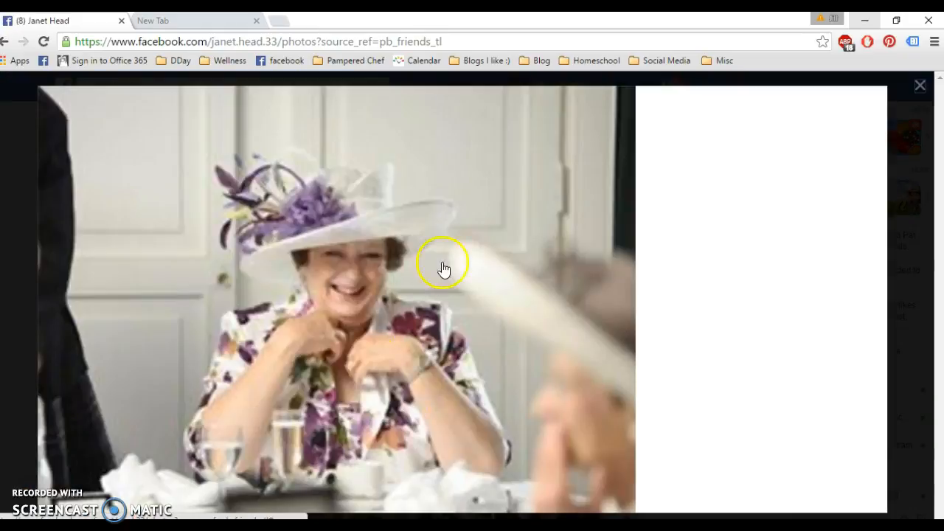
# - Save the opened photo as a JPEG in the PC pictures folder, named "host" followed by the host's first name
pyautogui.rightClick(371, 258)
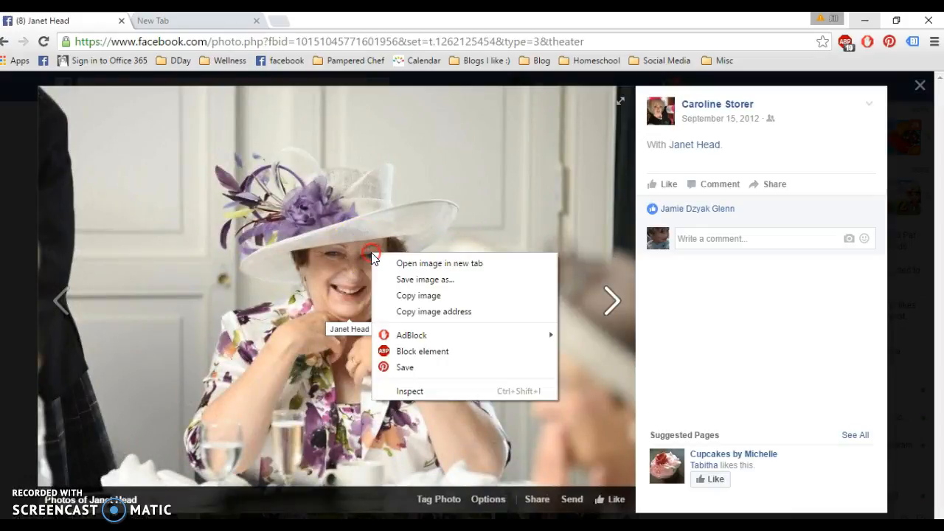
pyautogui.click(412, 281)
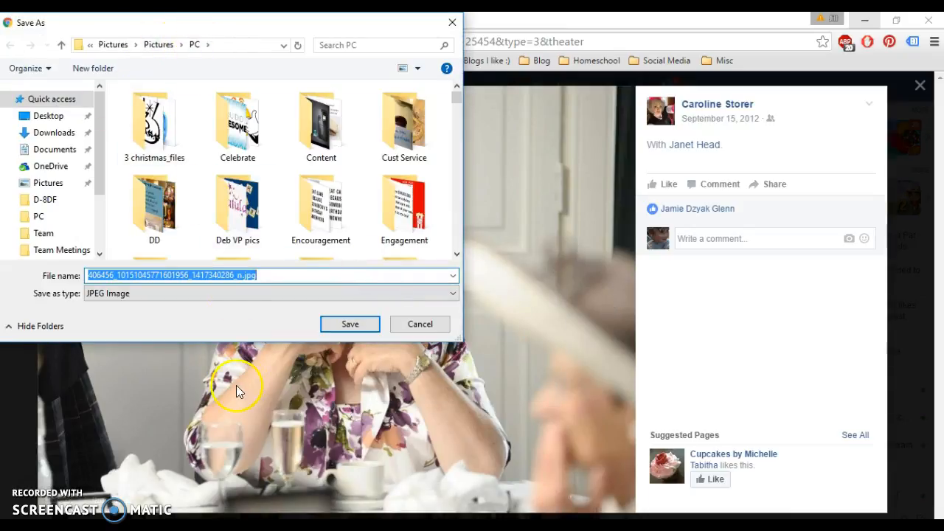
pyautogui.write('host Jan')
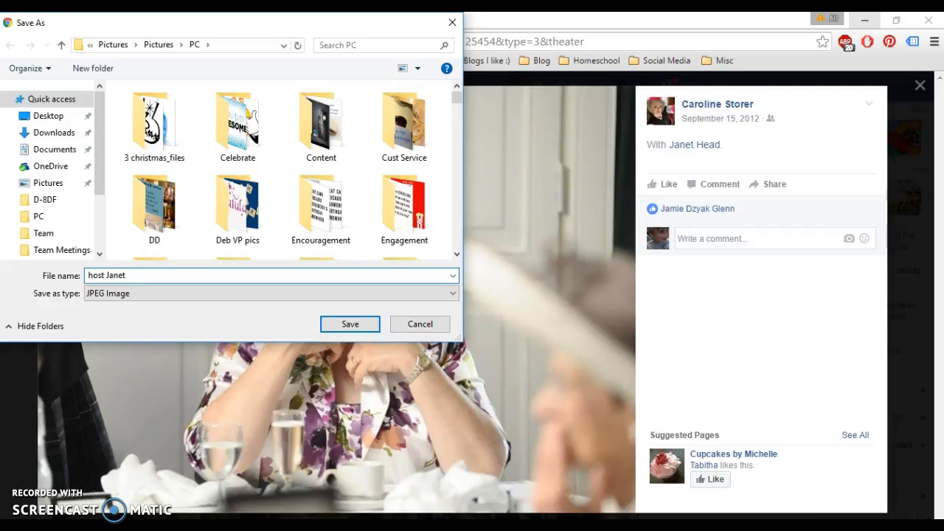
pyautogui.write('et')
pyautogui.press('Return')
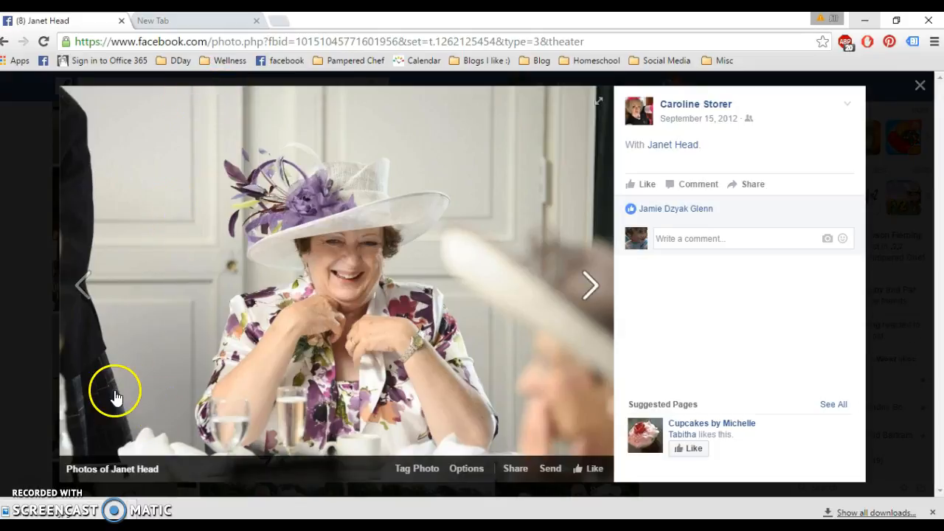
pyautogui.rightClick(196, 238)
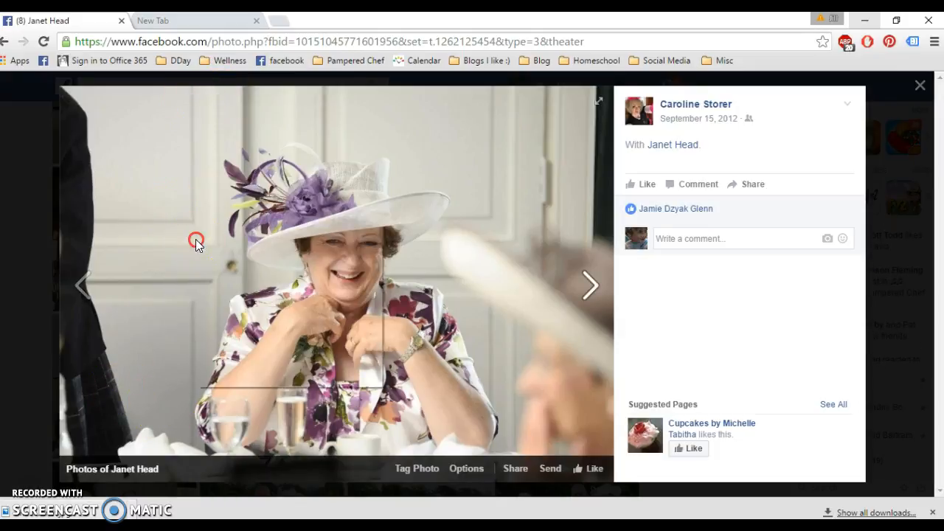
pyautogui.click(253, 267)
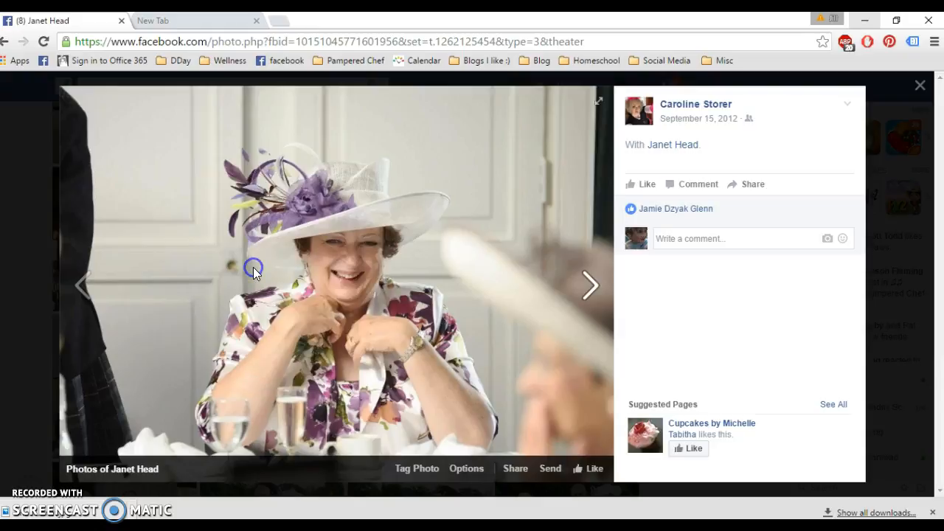
pyautogui.click(419, 324)
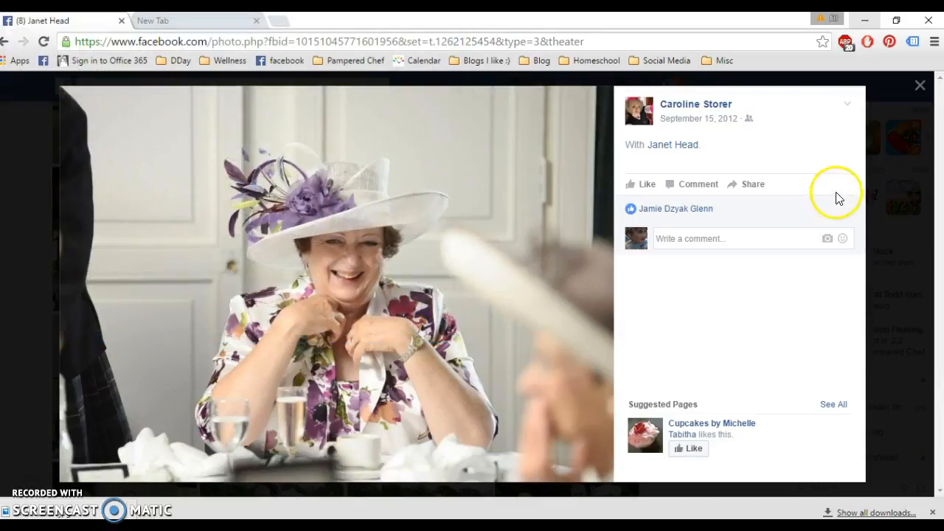
# - Close the photo viewer and load picmonkey.com in the empty browser tab
pyautogui.click(920, 86)
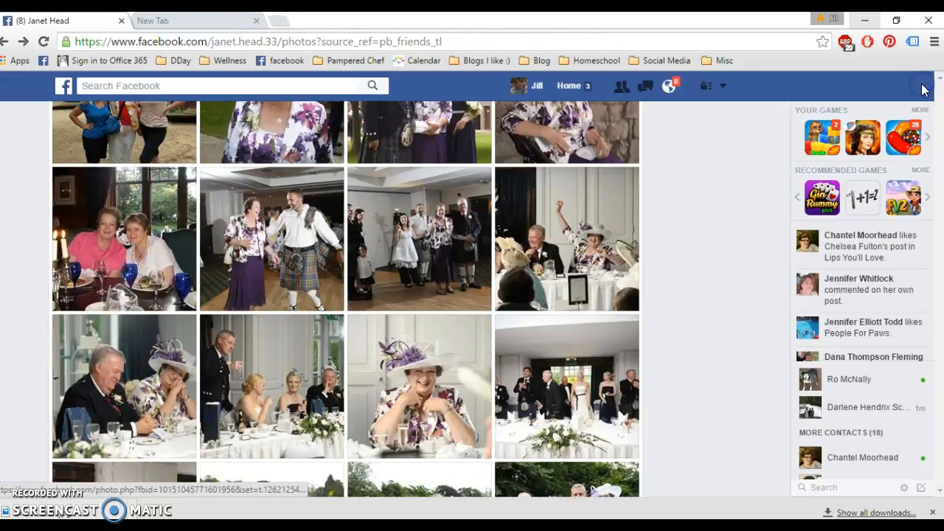
pyautogui.click(233, 21)
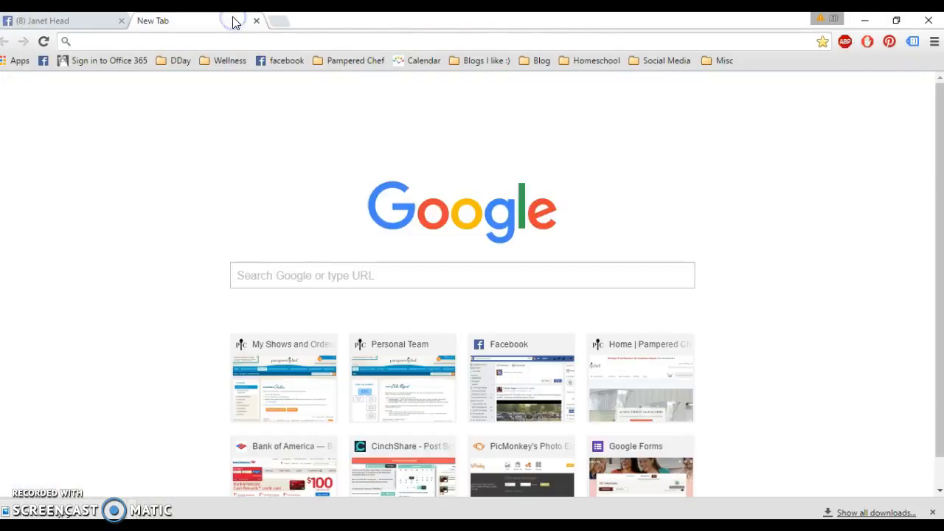
pyautogui.write('picmonkey.com')
pyautogui.press('Return')
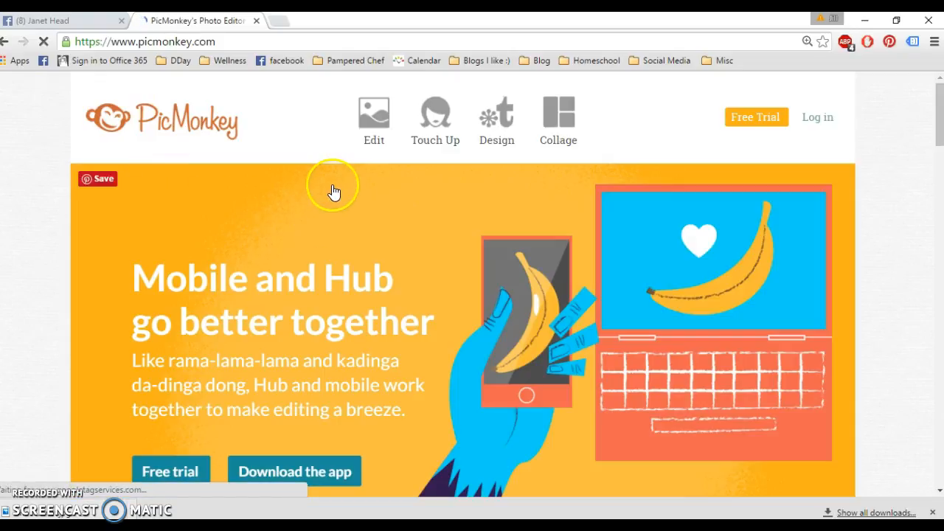
# - Open the saved host photo from the computer's PC pictures folder for editing in PicMonkey
pyautogui.click(371, 118)
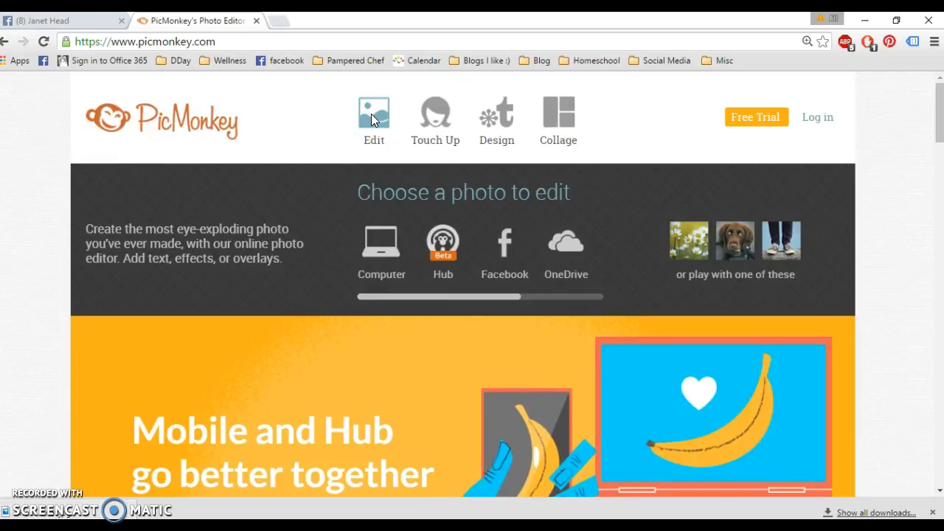
pyautogui.moveTo(558, 113)
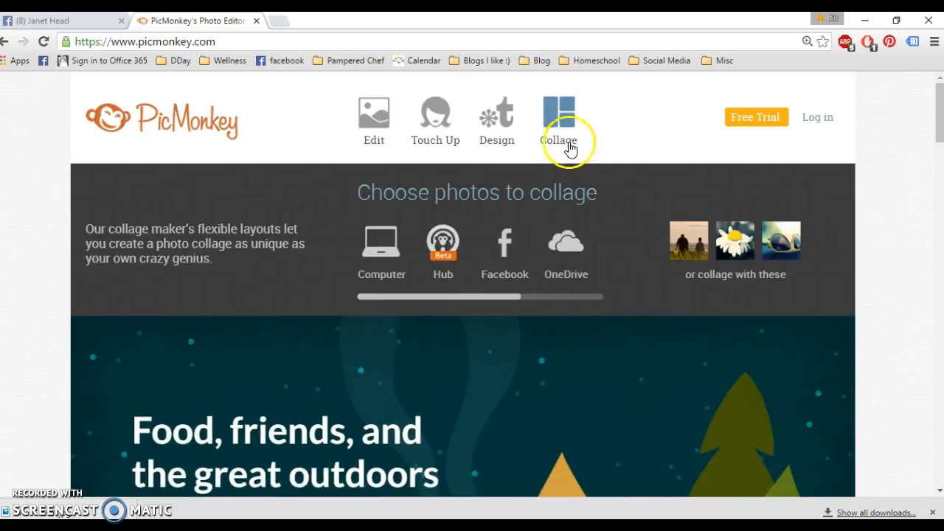
pyautogui.click(362, 122)
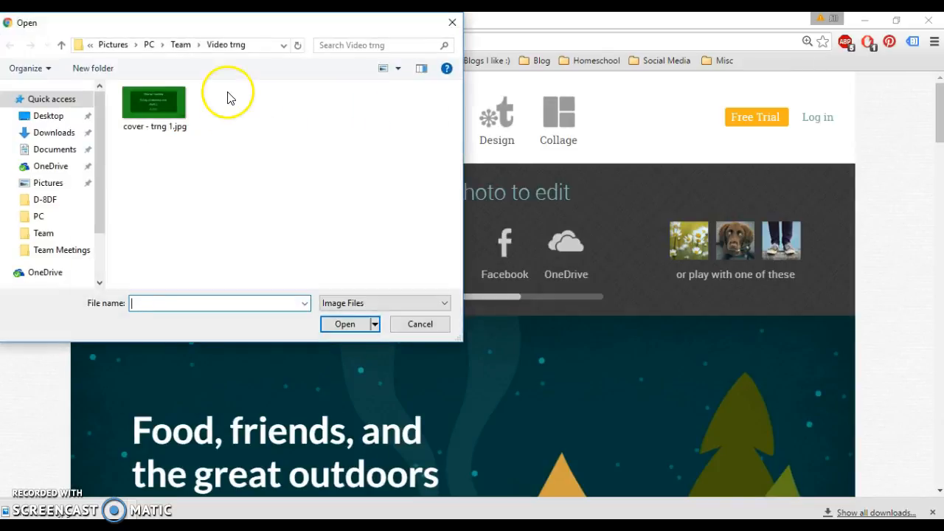
pyautogui.click(149, 45)
pyautogui.click(207, 306)
pyautogui.write('host J')
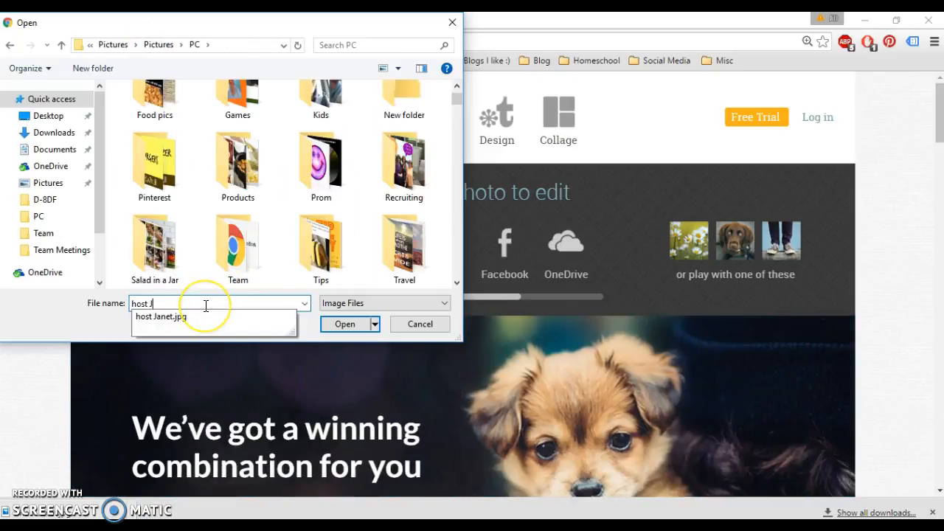
pyautogui.press('Down')
pyautogui.press('Return')
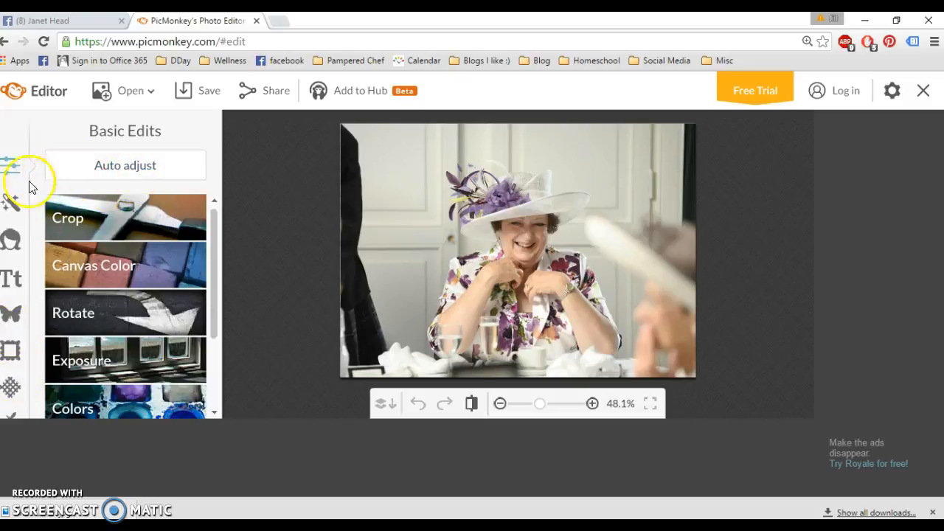
# - Crop the photo around the host to about 757 x 632 pixels, without fixed proportions, trimming the upper edge and the dark-suited figure
pyautogui.click(115, 220)
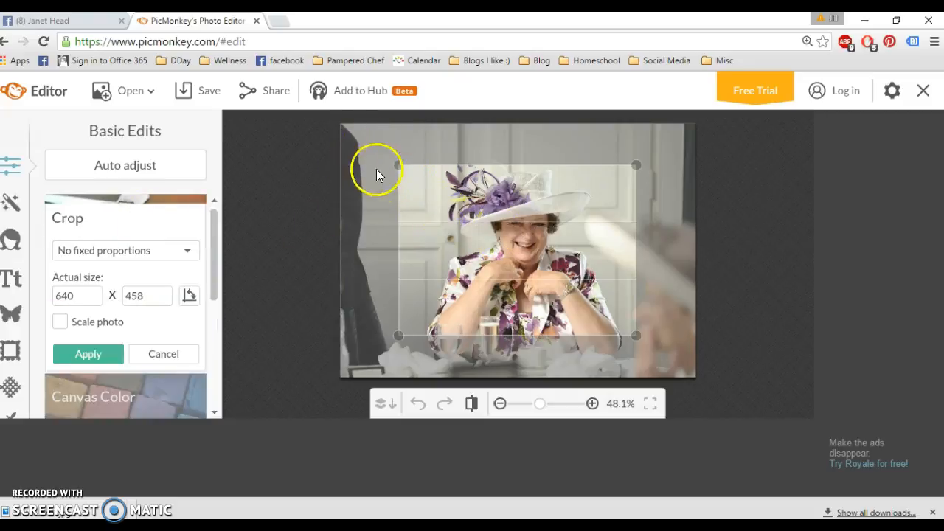
pyautogui.moveTo(398, 166); pyautogui.dragTo(396, 145)
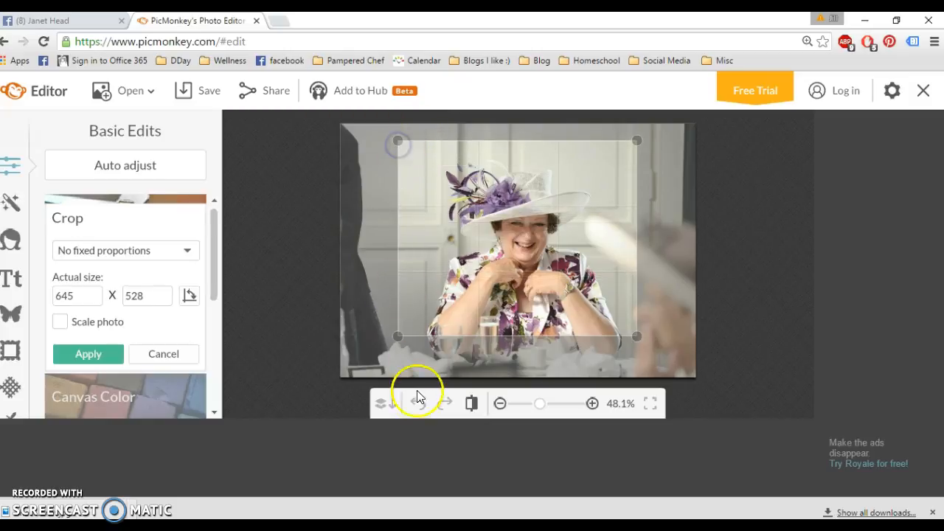
pyautogui.moveTo(404, 343); pyautogui.dragTo(399, 371)
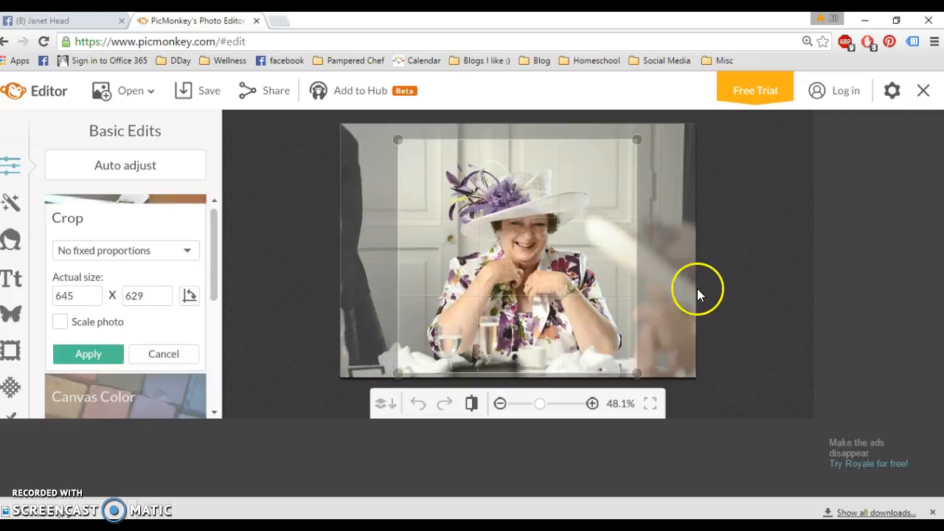
pyautogui.moveTo(637, 376); pyautogui.dragTo(639, 377)
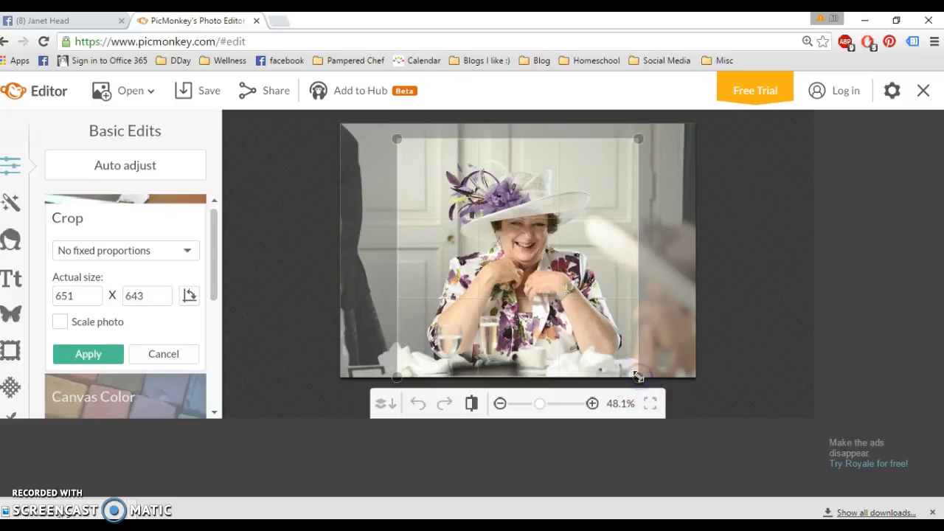
pyautogui.moveTo(642, 270); pyautogui.dragTo(696, 274)
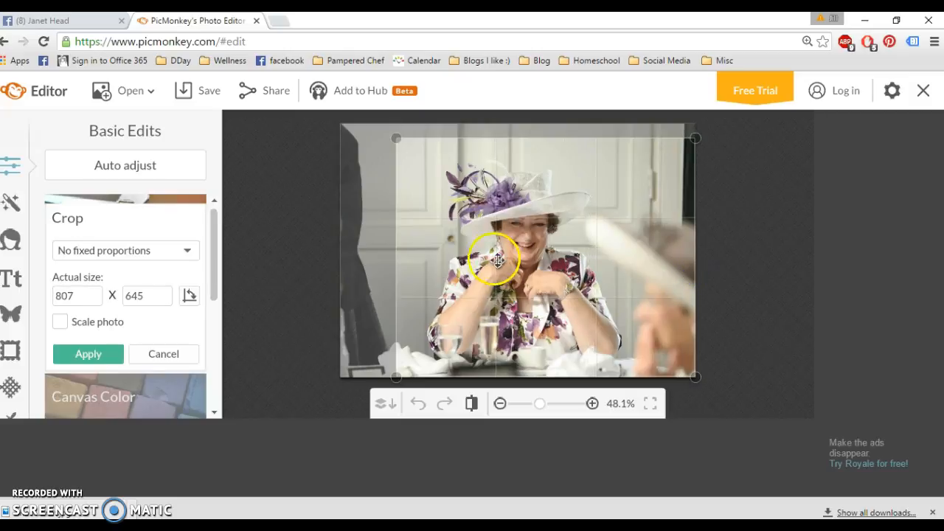
pyautogui.moveTo(398, 261); pyautogui.dragTo(415, 264)
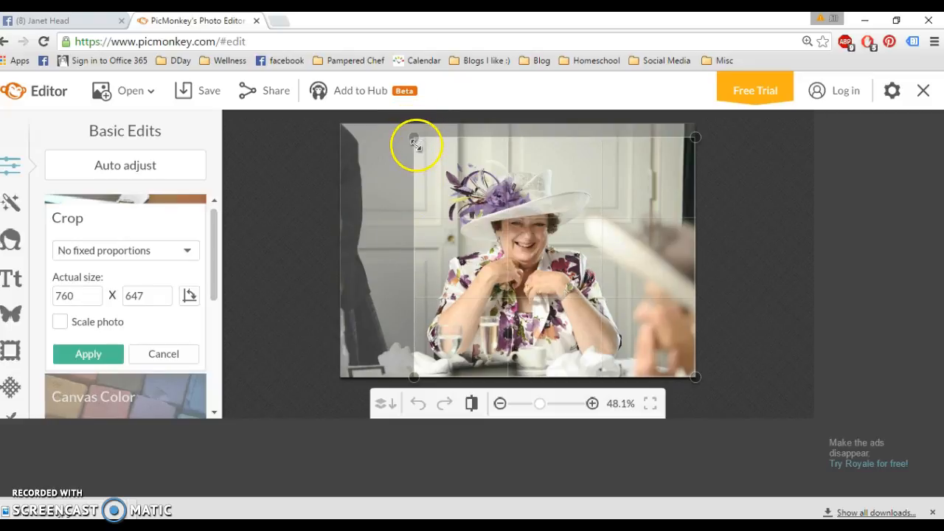
pyautogui.moveTo(415, 144); pyautogui.dragTo(417, 145)
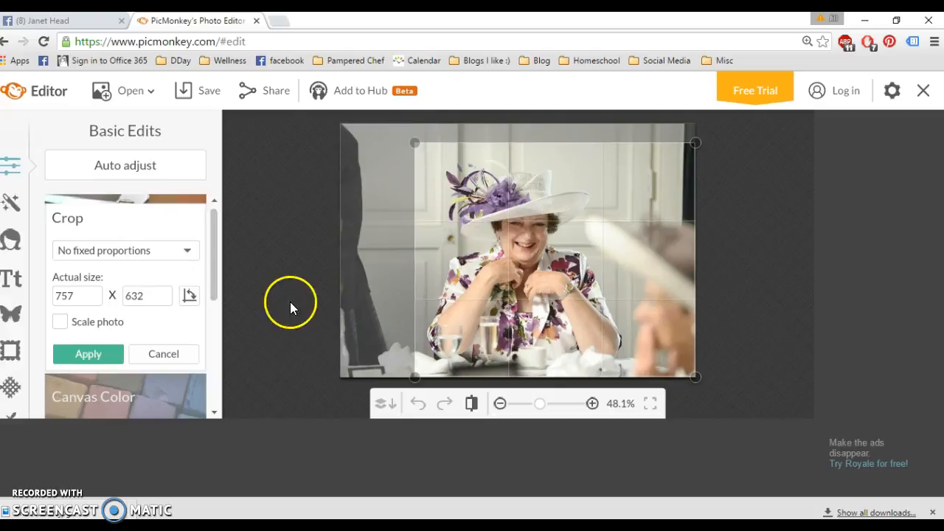
pyautogui.click(102, 354)
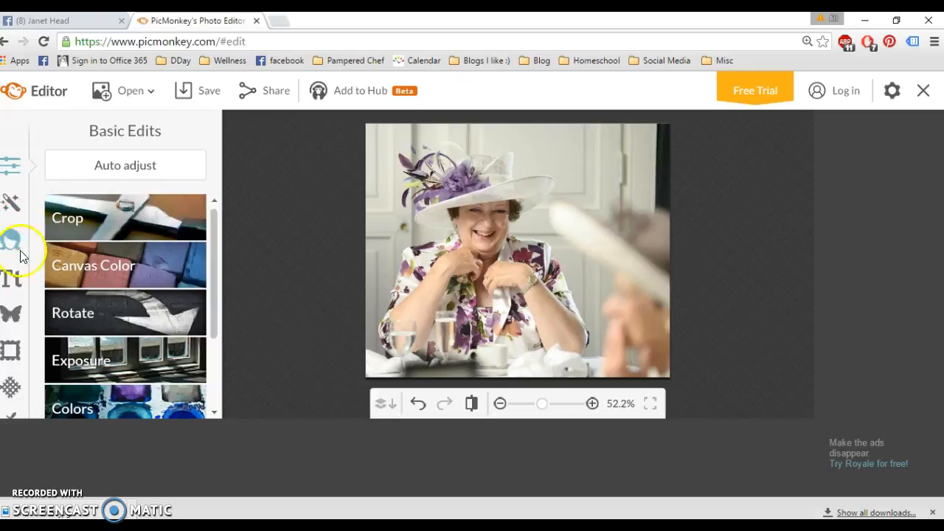
# - Add a plain rectangle from the Geometric overlays to the photo
pyautogui.click(13, 322)
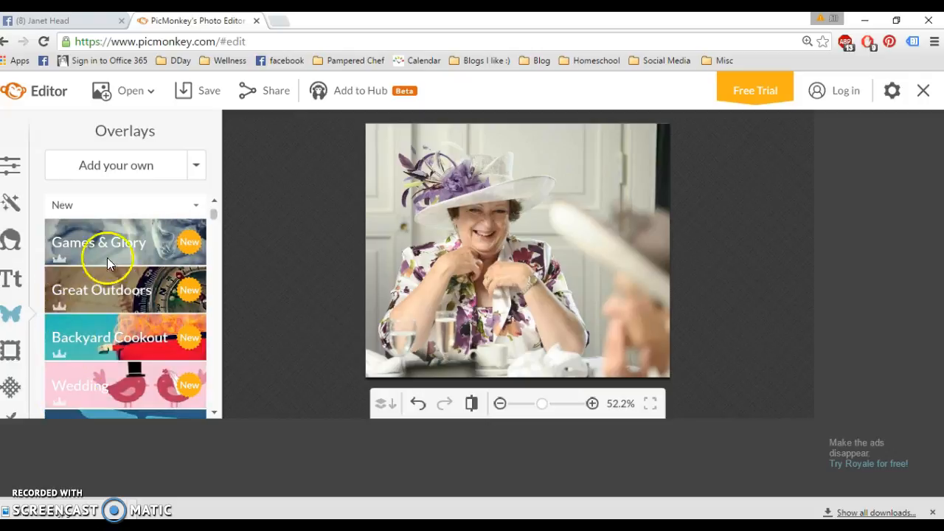
pyautogui.moveTo(214, 212); pyautogui.dragTo(217, 235)
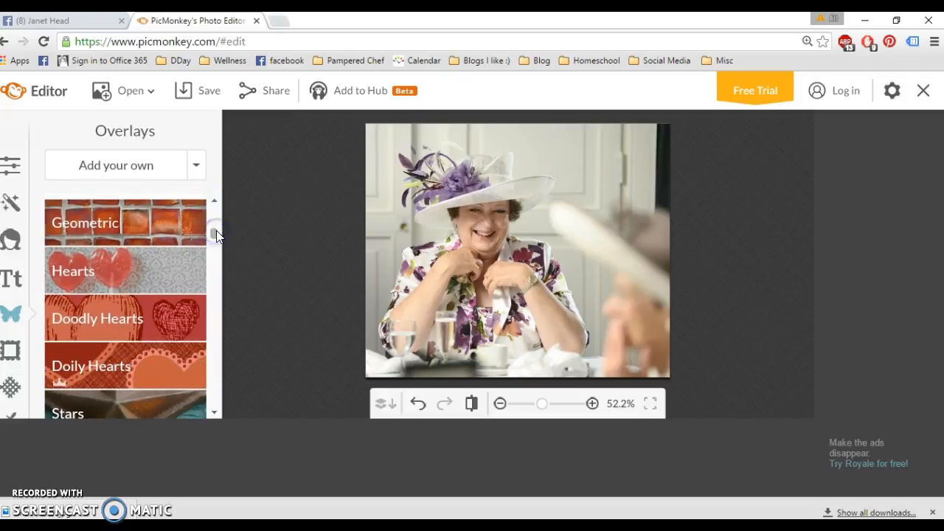
pyautogui.click(131, 222)
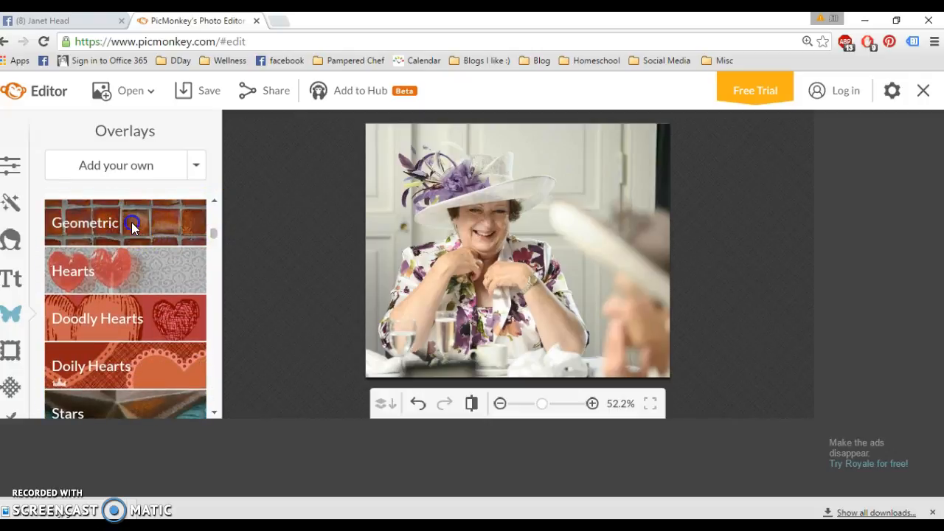
pyautogui.click(66, 267)
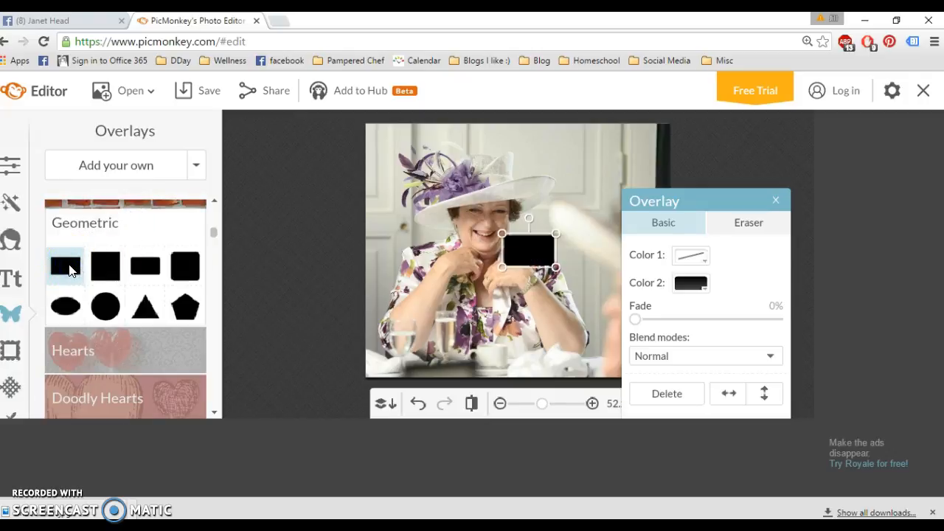
# - Move and stretch the rectangle into a full-height band over the photo's right third, covering the blurred foreground guest
pyautogui.moveTo(724, 203); pyautogui.dragTo(775, 167)
pyautogui.moveTo(536, 244); pyautogui.dragTo(561, 112)
pyautogui.moveTo(626, 154); pyautogui.dragTo(651, 392)
pyautogui.moveTo(677, 317); pyautogui.dragTo(683, 317)
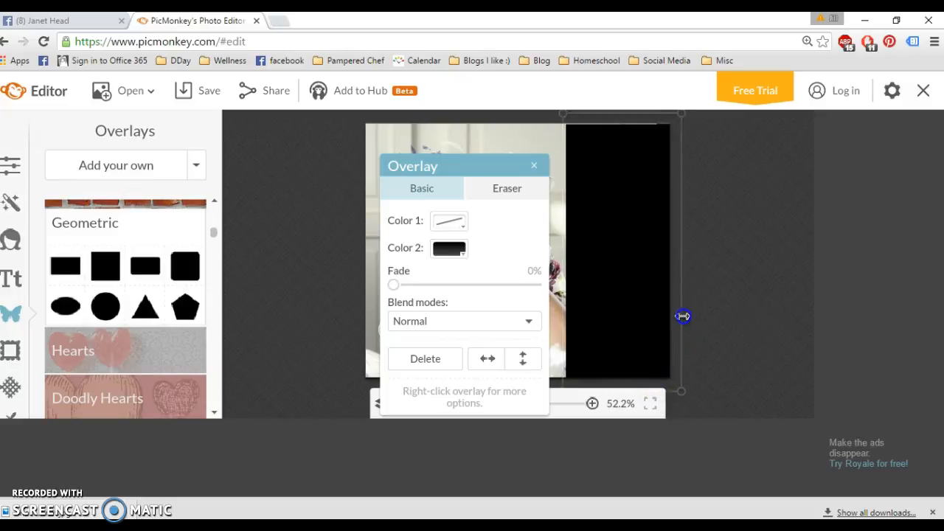
pyautogui.click(725, 302)
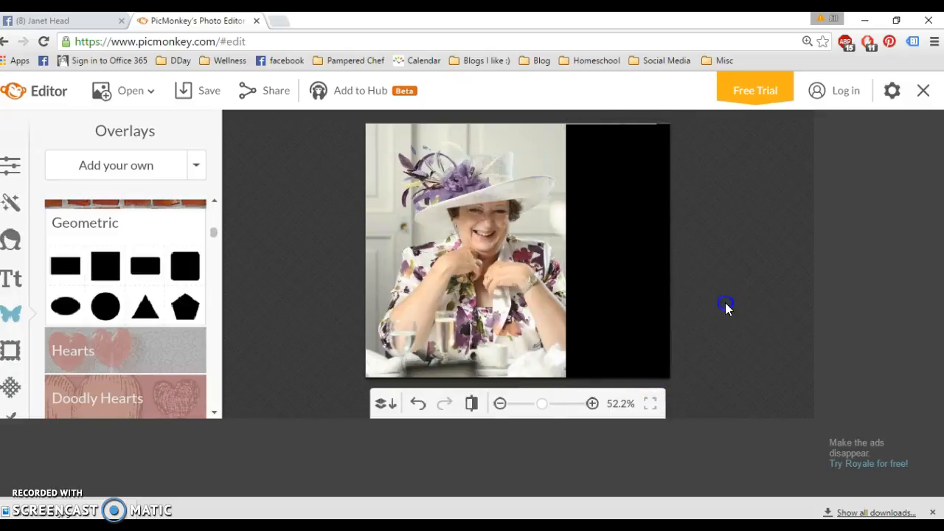
pyautogui.click(631, 139)
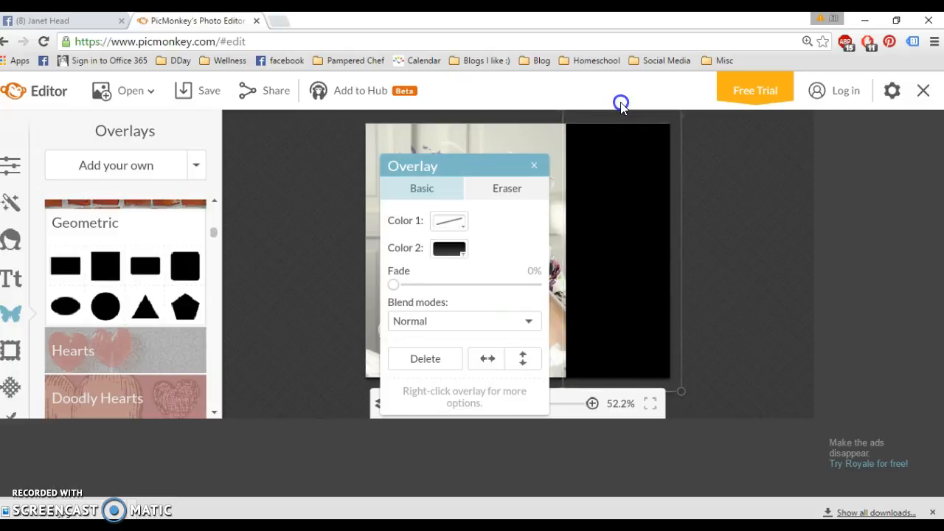
pyautogui.click(705, 194)
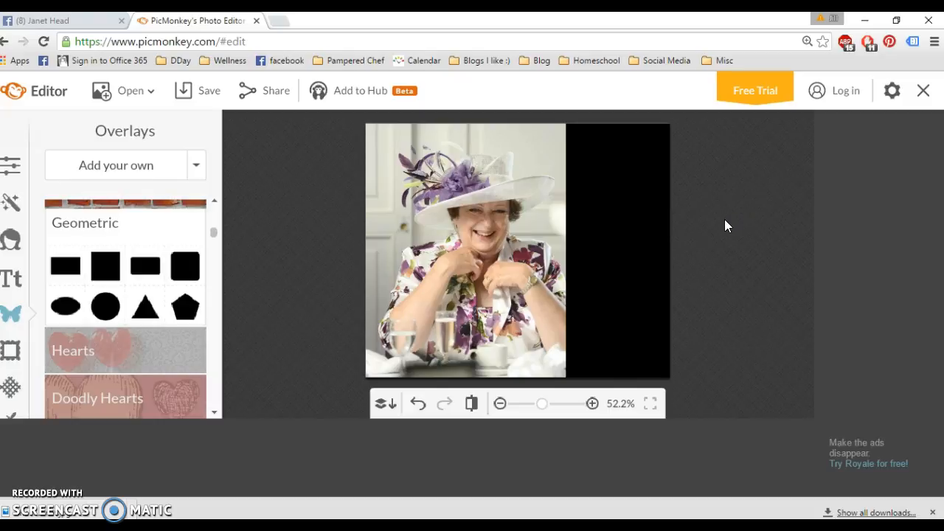
# - Recolor the band by sampling the dark purple of the hat's flower with the eyedropper for Color 2
pyautogui.click(644, 245)
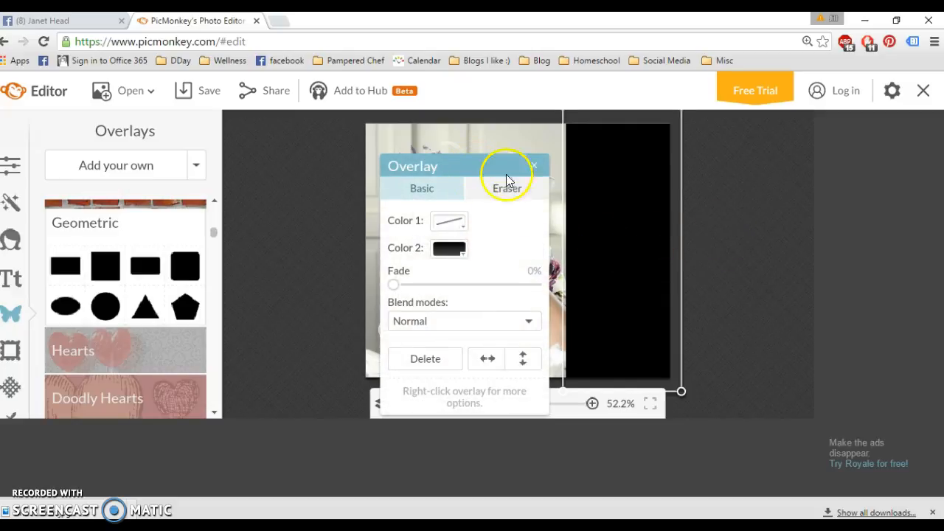
pyautogui.moveTo(498, 169); pyautogui.dragTo(317, 156)
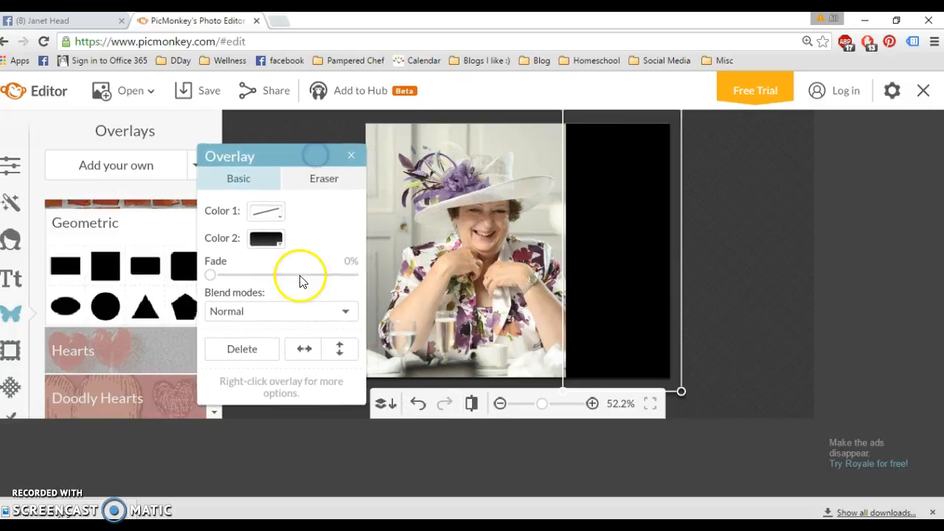
pyautogui.click(267, 242)
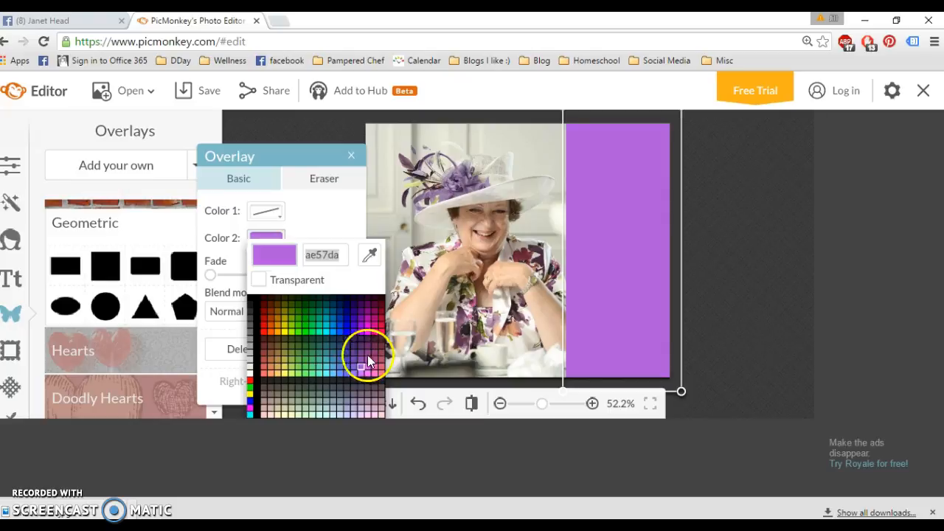
pyautogui.click(371, 256)
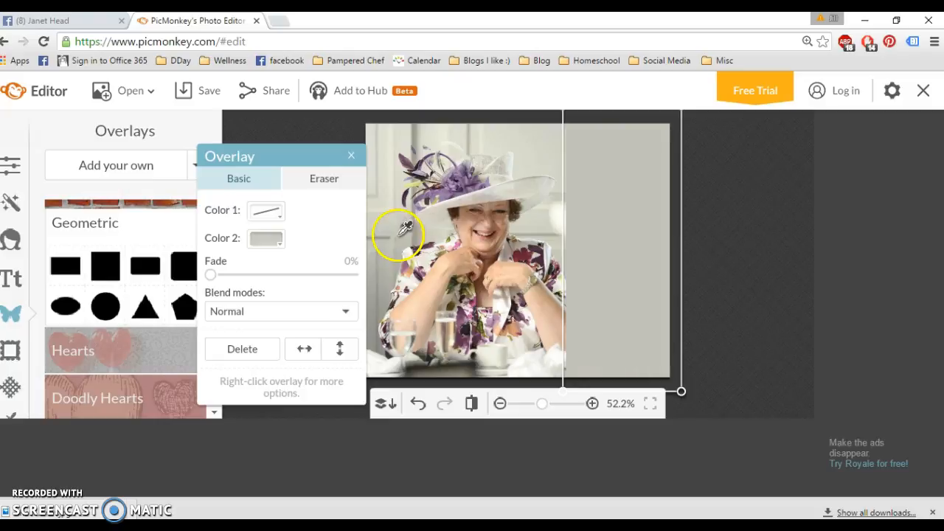
pyautogui.click(442, 193)
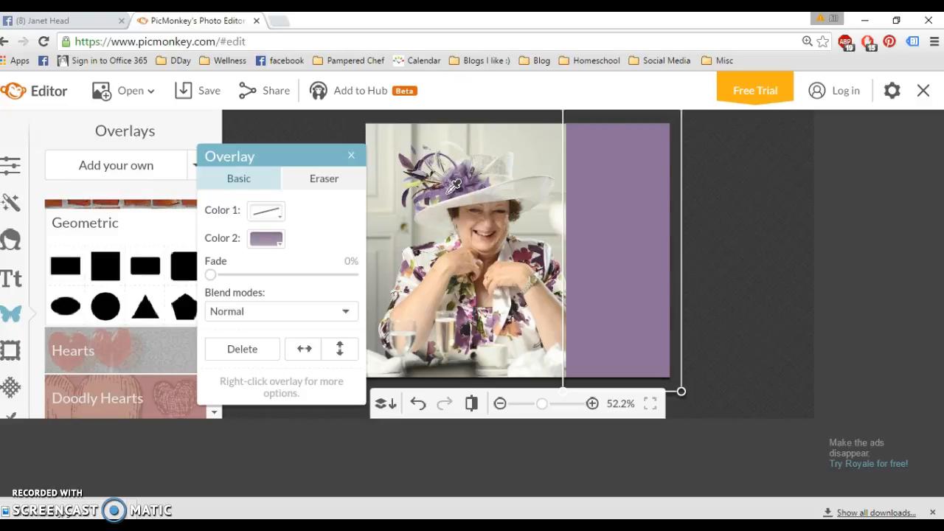
pyautogui.click(530, 247)
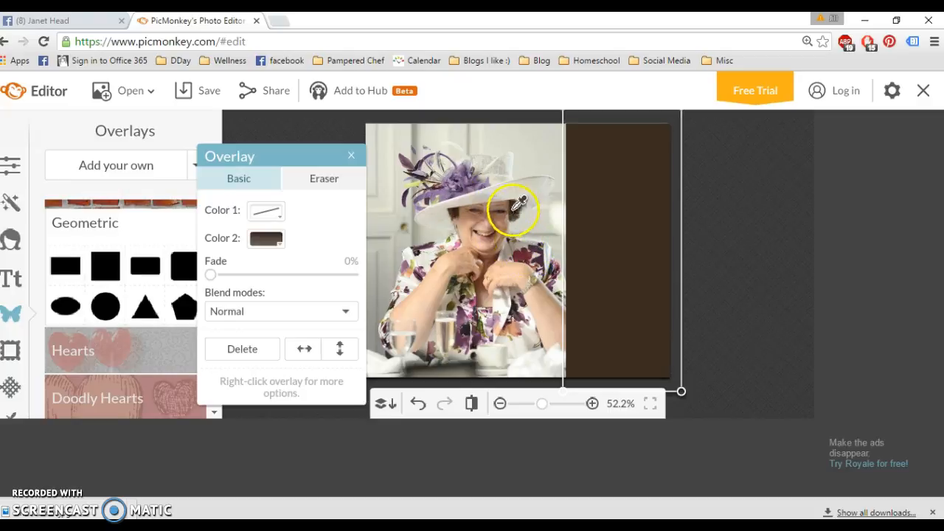
pyautogui.click(469, 183)
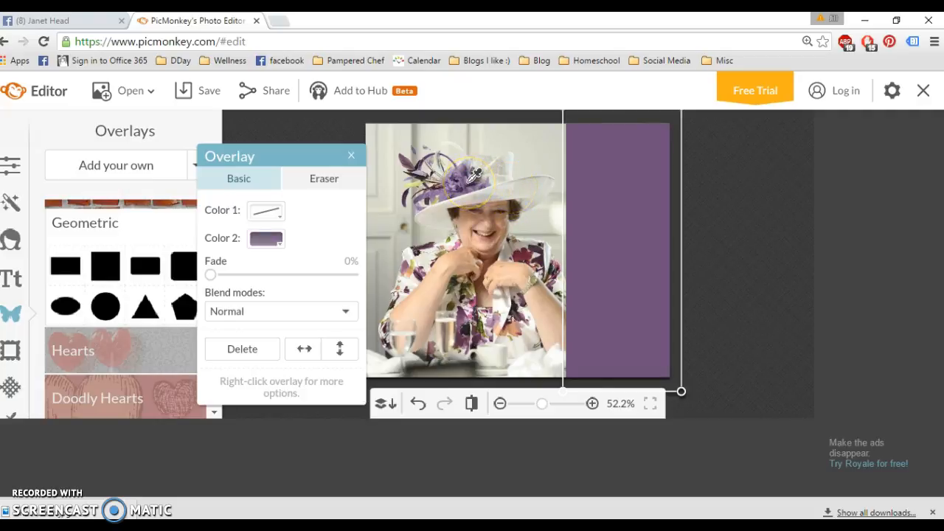
pyautogui.click(469, 182)
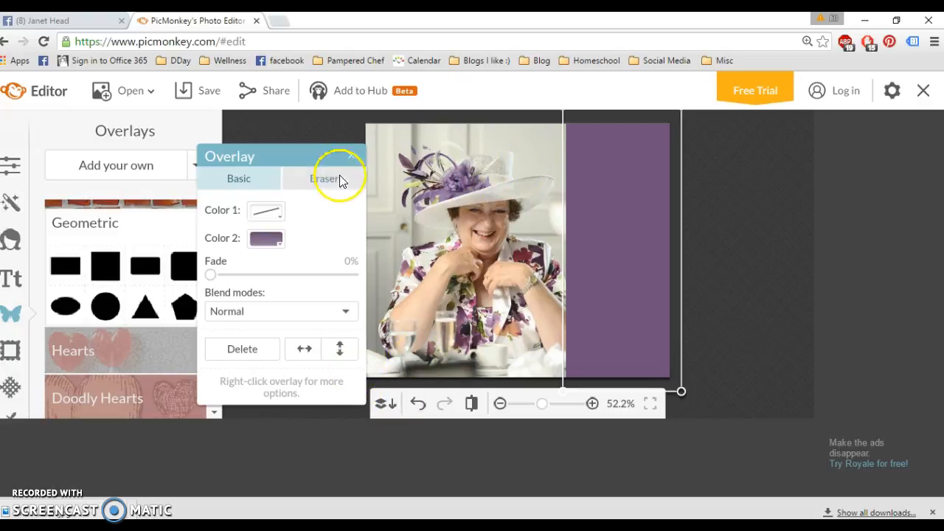
pyautogui.click(351, 157)
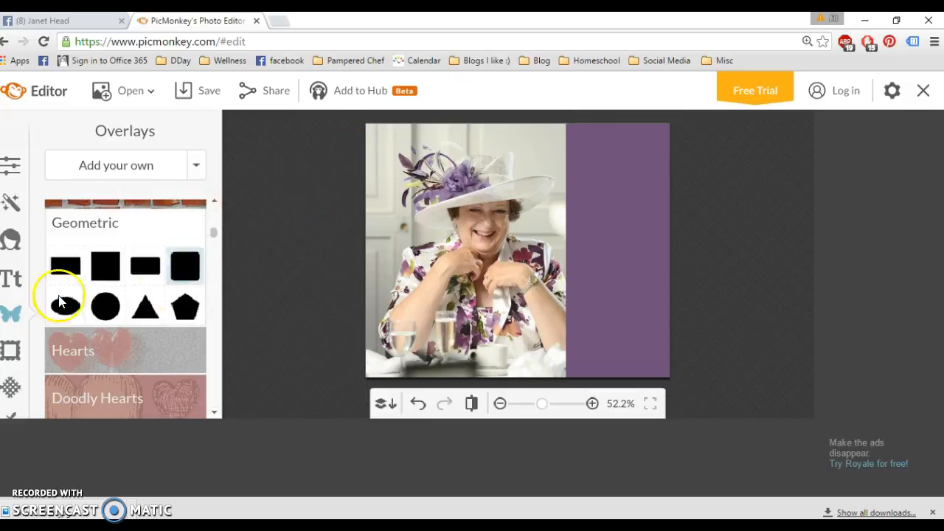
# - Choose the Playball font for the text
pyautogui.click(15, 283)
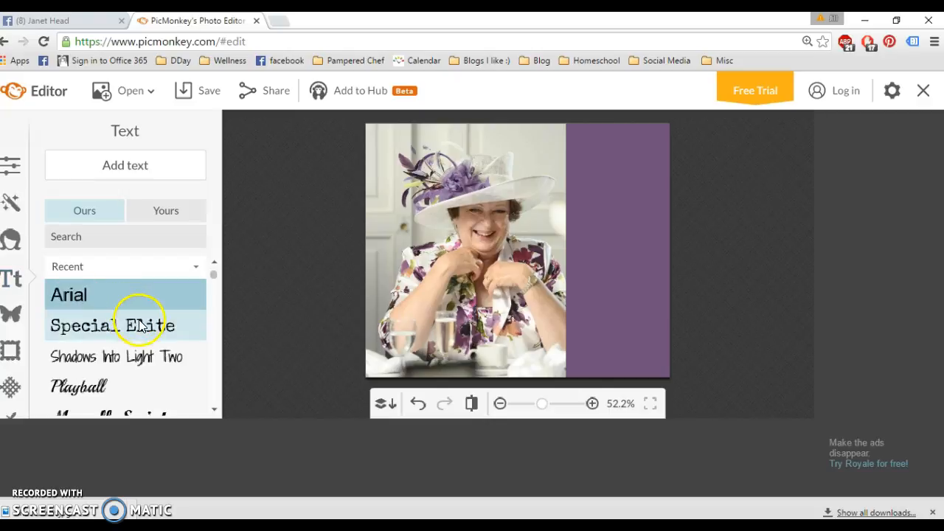
pyautogui.click(127, 391)
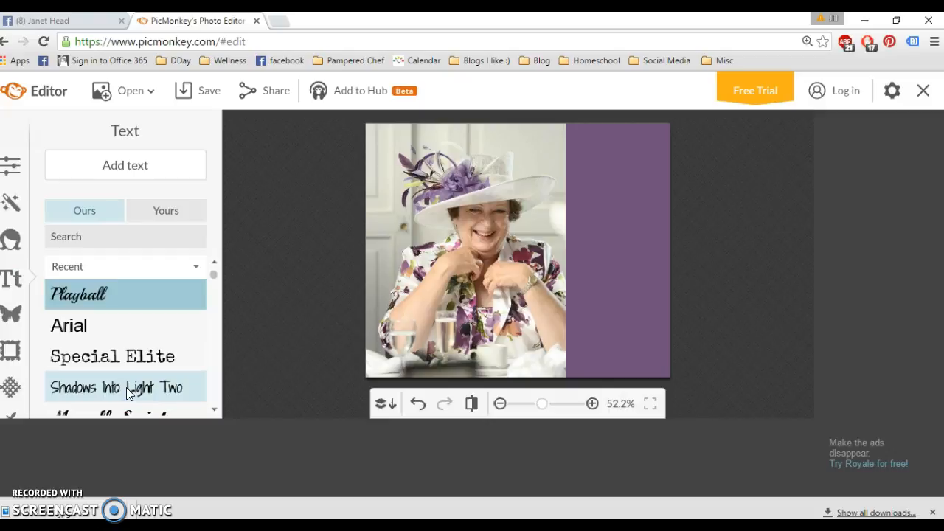
pyautogui.click(108, 299)
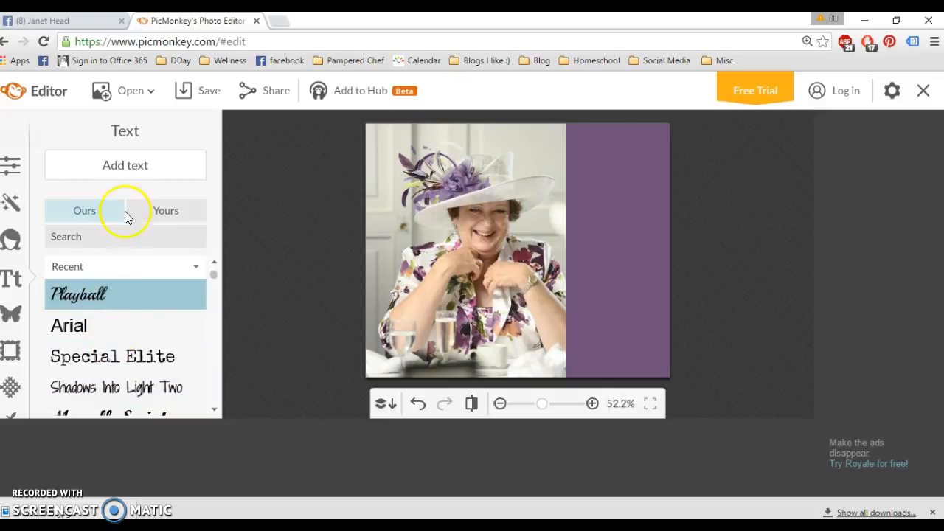
# - Add a text box reading "How do you know" plus the host's first name and a question mark, split over four lines
pyautogui.click(122, 177)
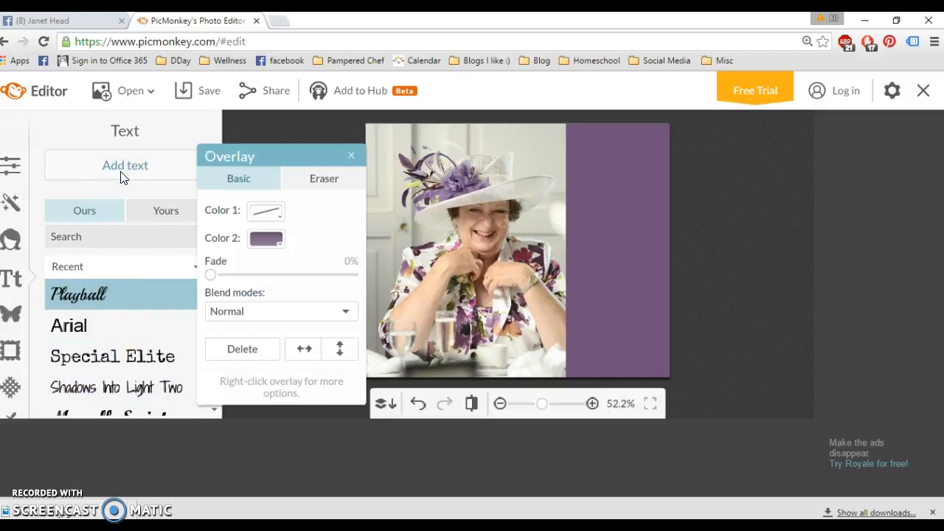
pyautogui.click(518, 237)
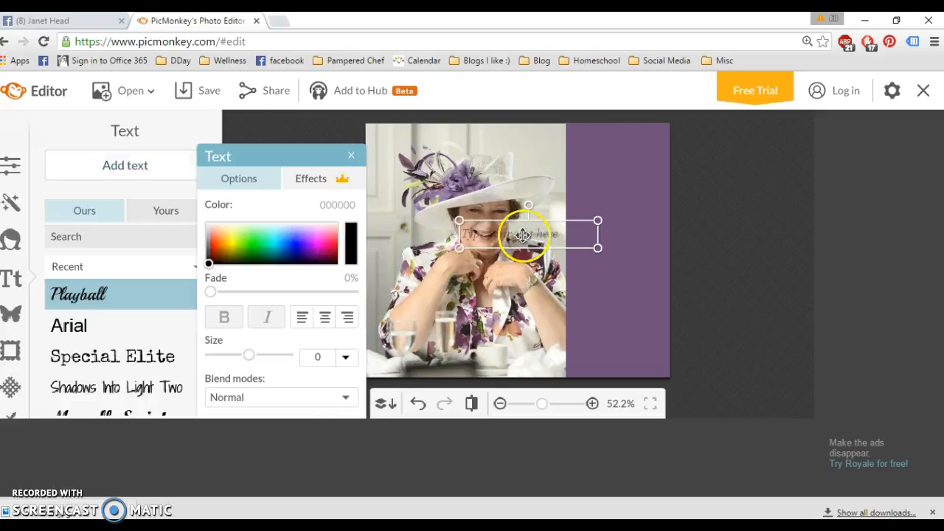
pyautogui.write('How')
pyautogui.press('Return')
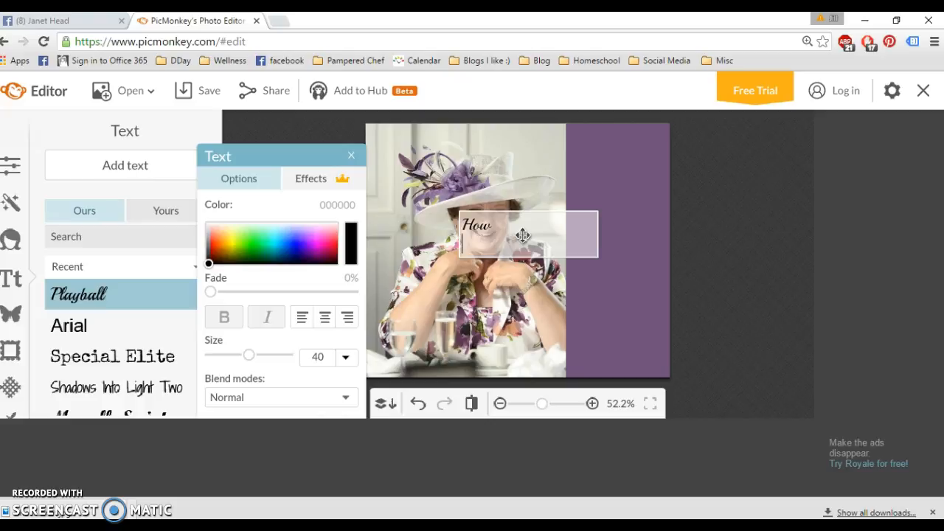
pyautogui.write('do you')
pyautogui.press('Return')
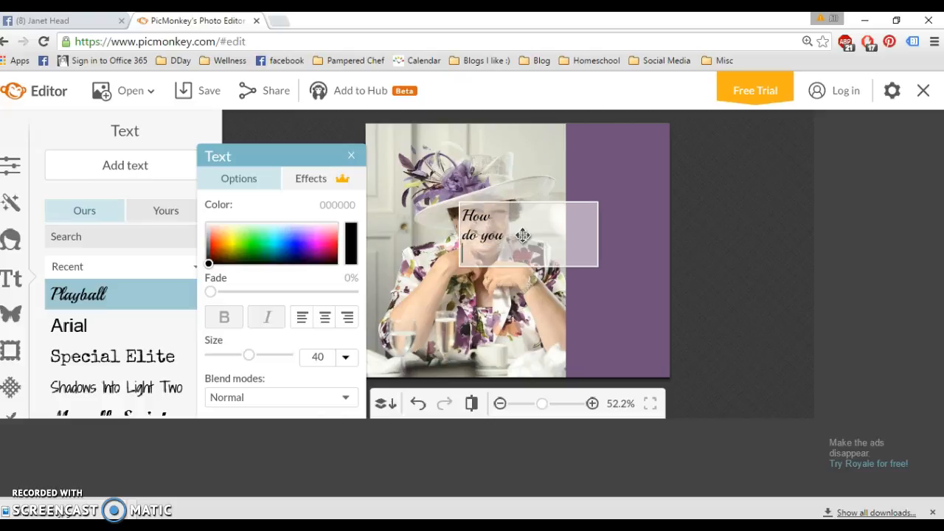
pyautogui.write('know')
pyautogui.press('Return')
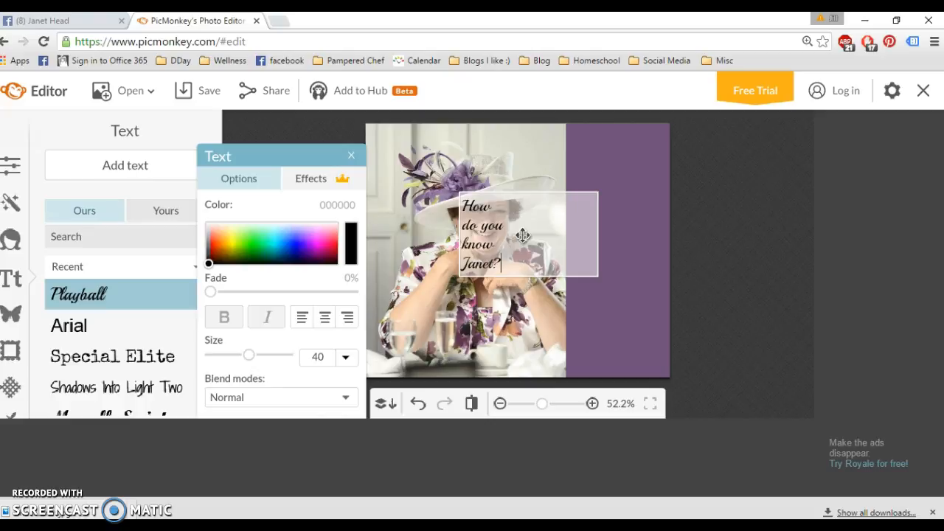
# - Enlarge the text box slightly so the question's text size becomes 45
pyautogui.click(536, 310)
pyautogui.click(598, 241)
pyautogui.moveTo(597, 240)
pyautogui.mouseDown()
pyautogui.moveTo(615, 236)
pyautogui.moveTo(600, 240)
pyautogui.mouseUp()
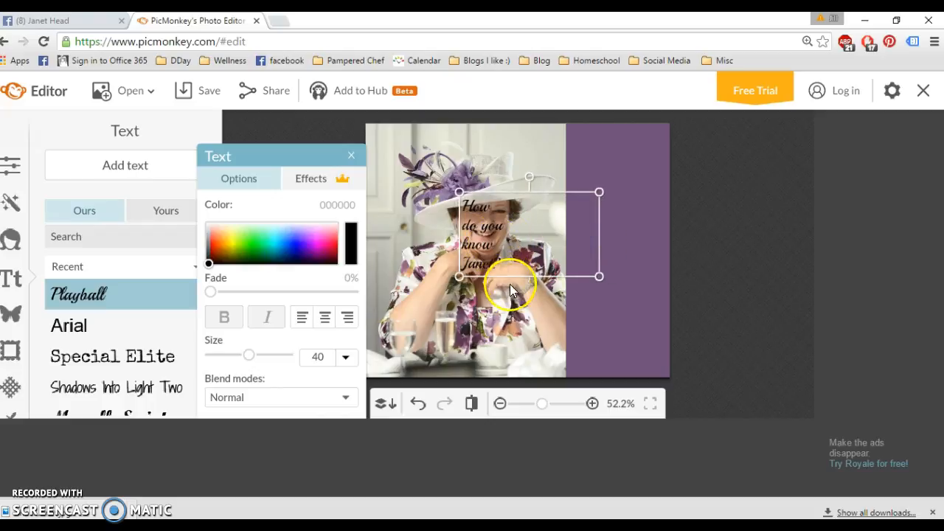
pyautogui.click(486, 233)
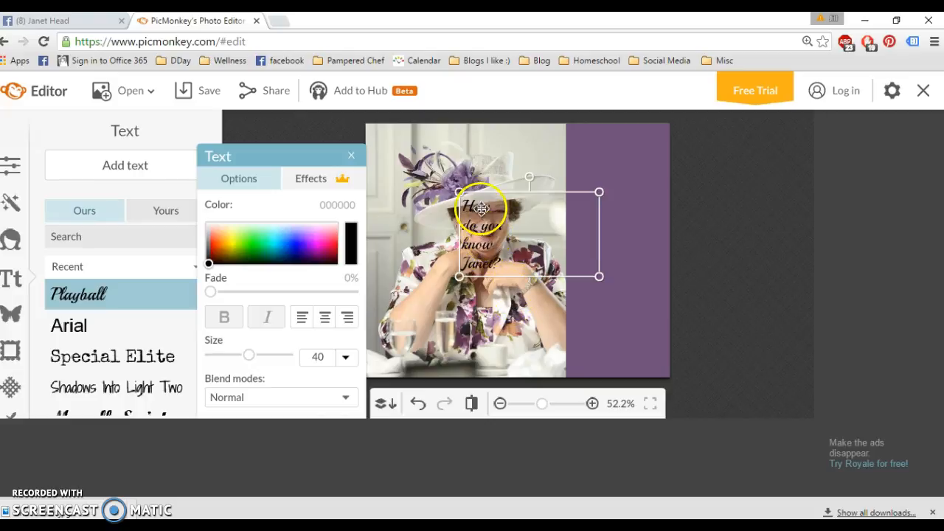
pyautogui.moveTo(536, 277)
pyautogui.mouseDown()
pyautogui.moveTo(539, 297)
pyautogui.moveTo(538, 286)
pyautogui.mouseUp()
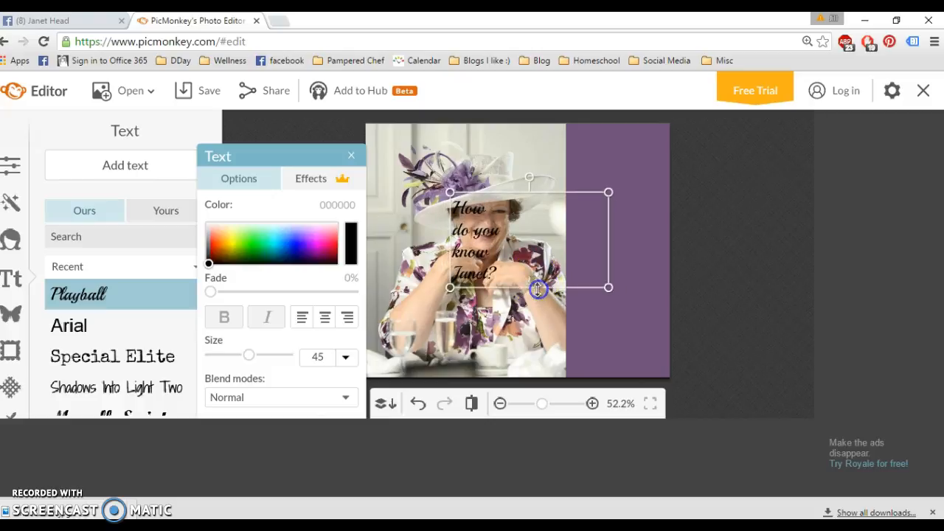
# - Center-align all four lines of the question text
pyautogui.click(490, 249)
pyautogui.doubleClick(476, 236)
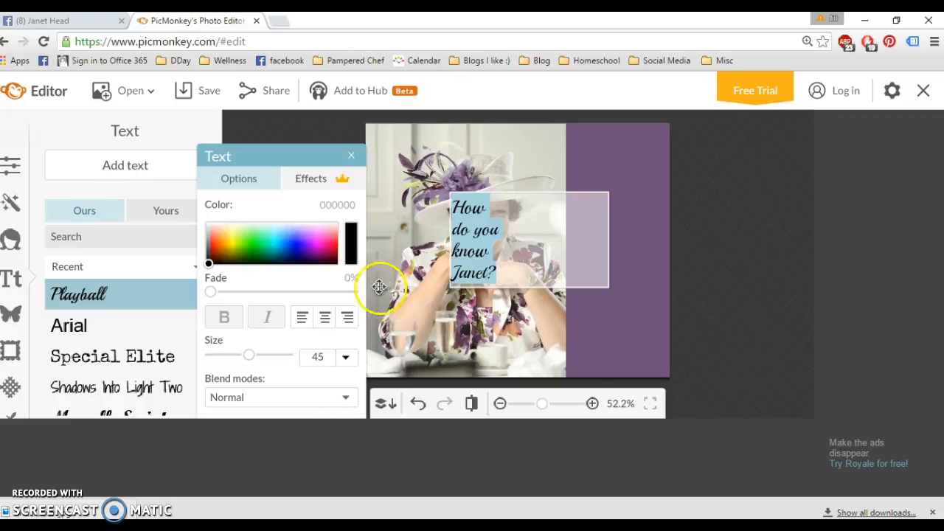
pyautogui.click(325, 317)
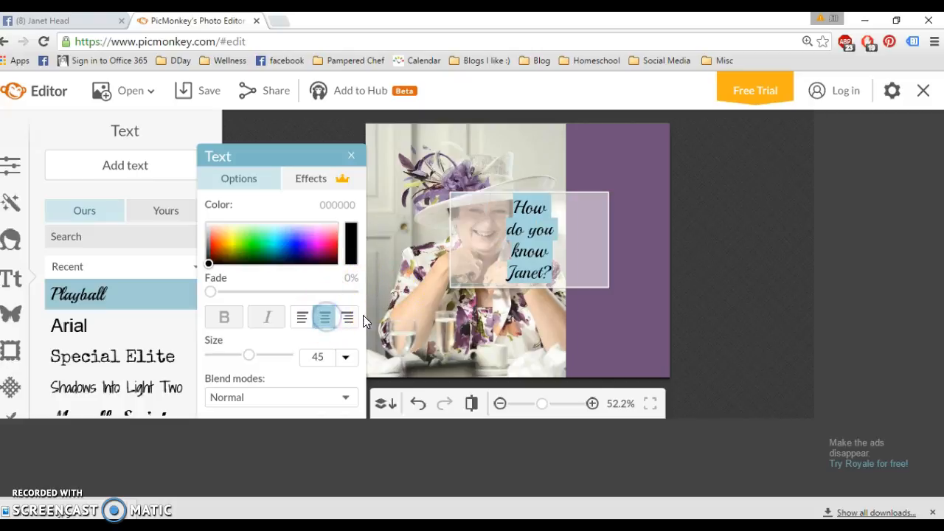
pyautogui.click(498, 308)
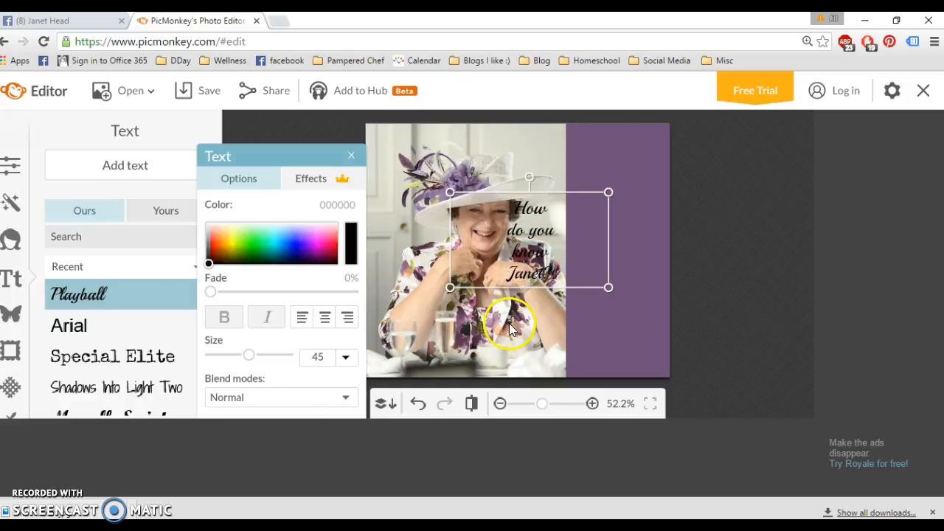
pyautogui.click(509, 323)
# - Move the question text onto the purple band, centered across its upper half
pyautogui.click(534, 257)
pyautogui.moveTo(534, 257); pyautogui.dragTo(615, 218)
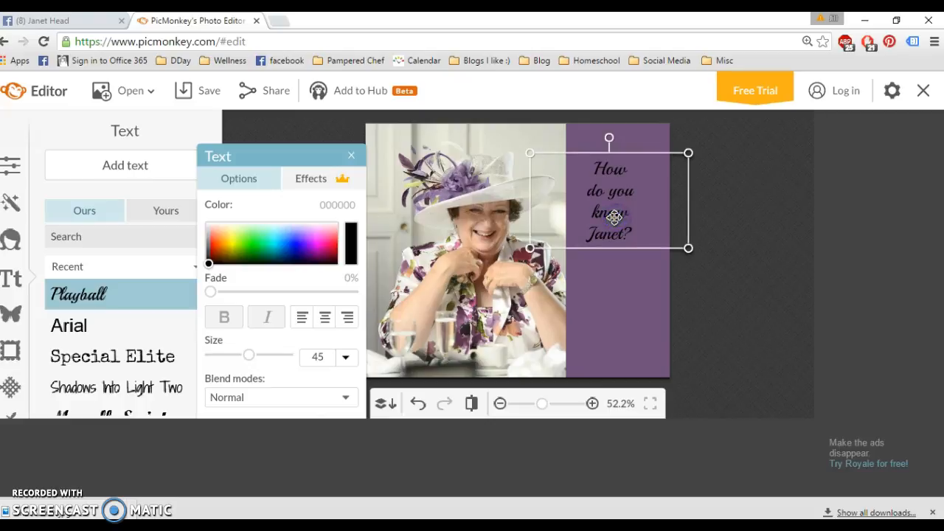
pyautogui.moveTo(615, 218); pyautogui.dragTo(618, 234)
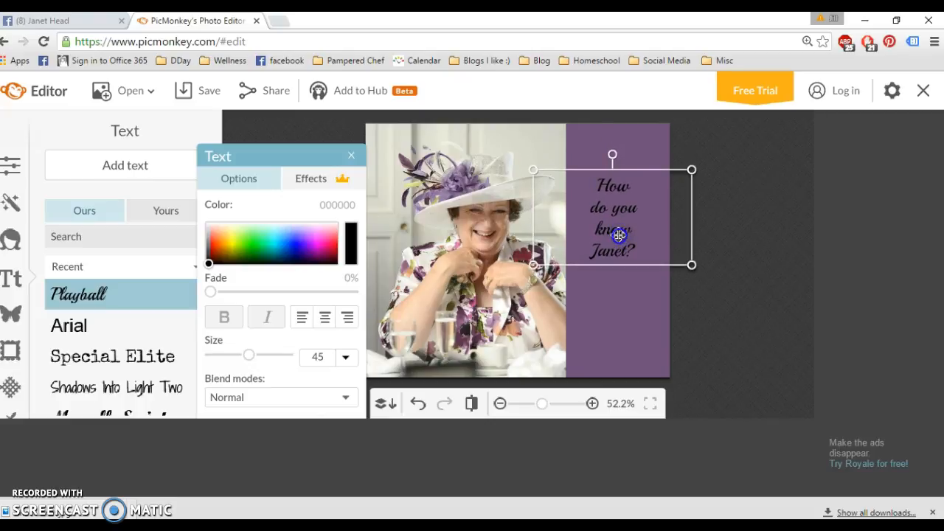
# - Increase the size of the whole question text on the purple band to 71
pyautogui.doubleClick(617, 234)
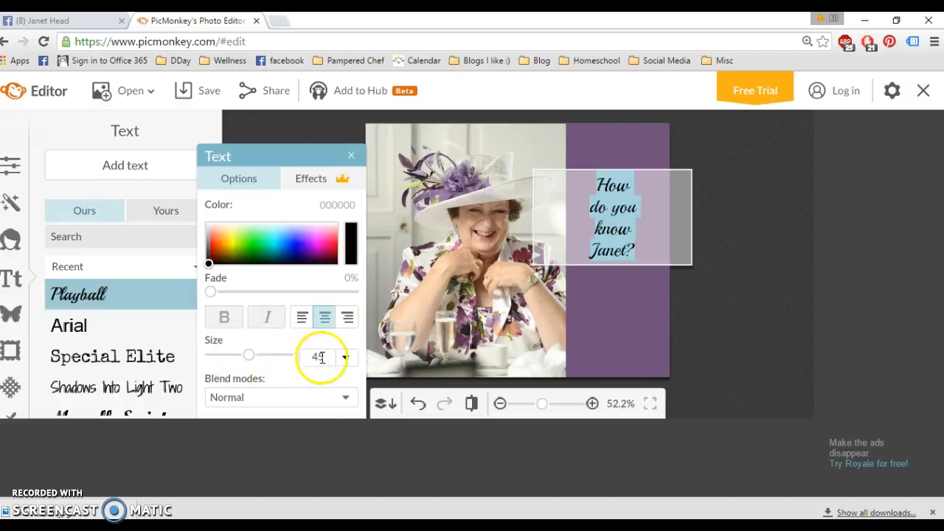
pyautogui.moveTo(248, 358); pyautogui.dragTo(259, 357)
pyautogui.click(611, 357)
pyautogui.click(469, 402)
pyautogui.click(618, 268)
pyautogui.click(565, 272)
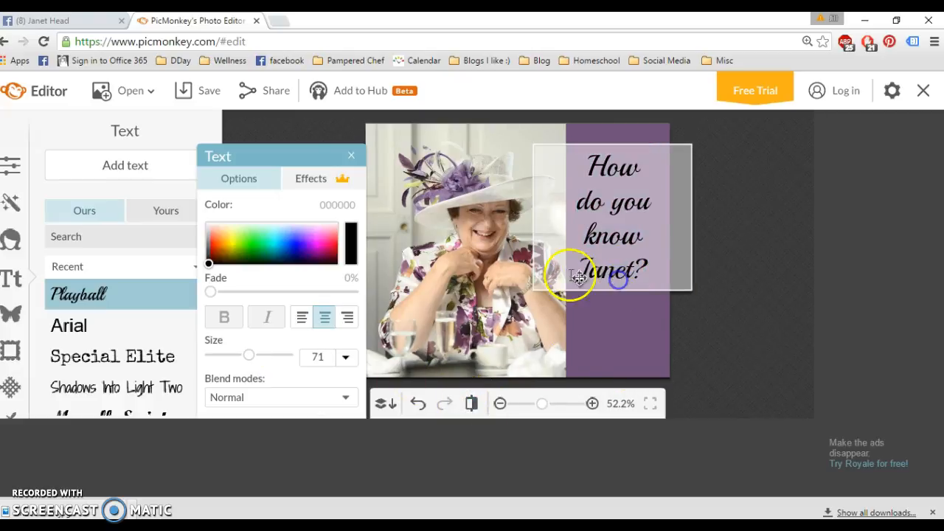
# - Move the question text slightly lower on the purple band and recolor all of it off-white (f2f2f2)
pyautogui.click(551, 314)
pyautogui.moveTo(560, 265)
pyautogui.mouseDown()
pyautogui.moveTo(556, 236)
pyautogui.moveTo(556, 268)
pyautogui.moveTo(556, 256)
pyautogui.mouseUp()
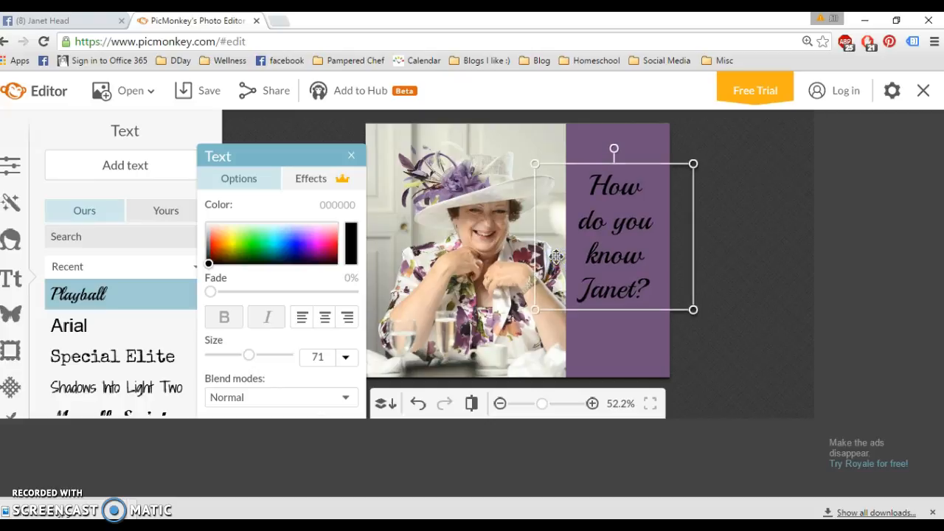
pyautogui.click(600, 248)
pyautogui.click(459, 255)
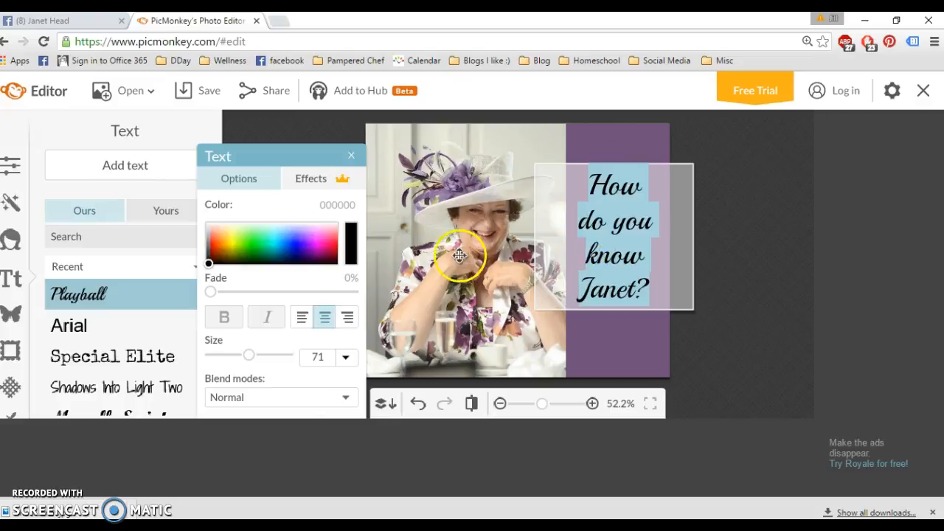
pyautogui.click(263, 237)
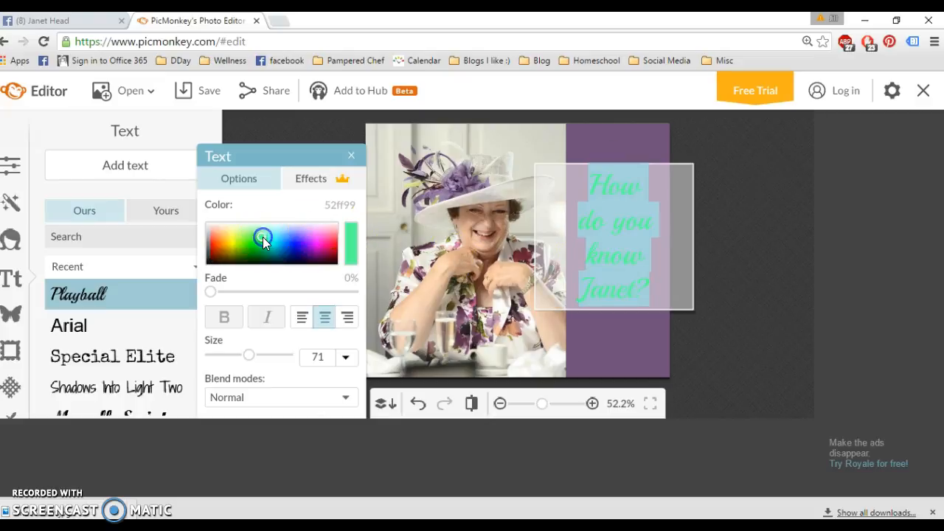
pyautogui.click(207, 224)
pyautogui.click(208, 224)
pyautogui.click(209, 225)
pyautogui.click(445, 292)
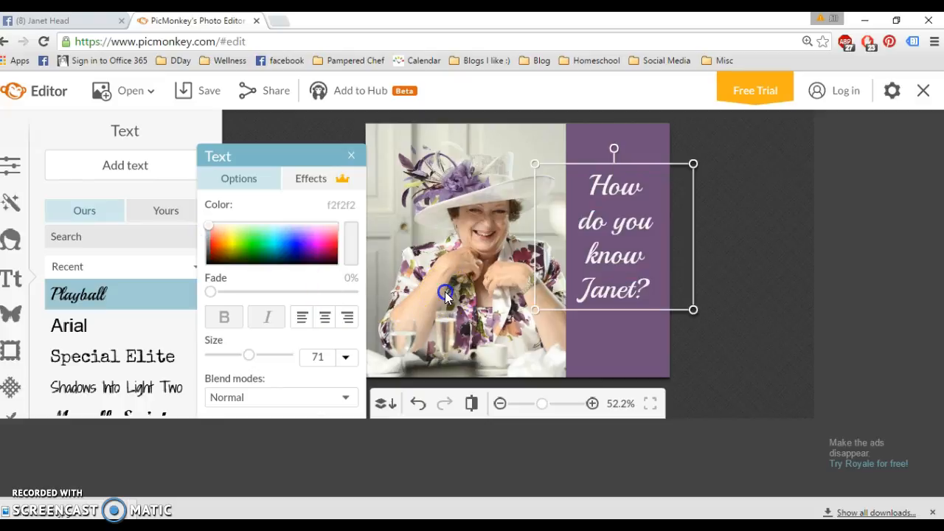
pyautogui.click(463, 371)
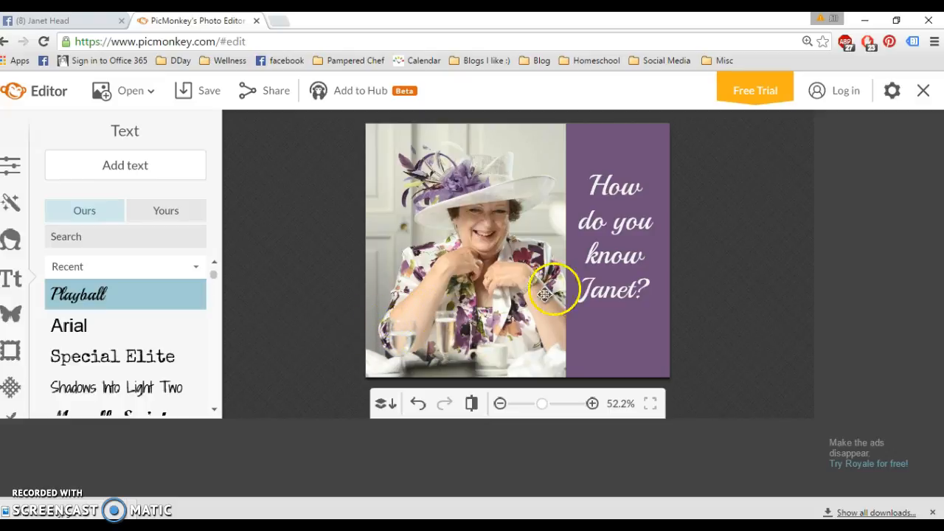
# - Try the Special Elite and Shadows Into Light Two fonts on the whole question text
pyautogui.click(605, 251)
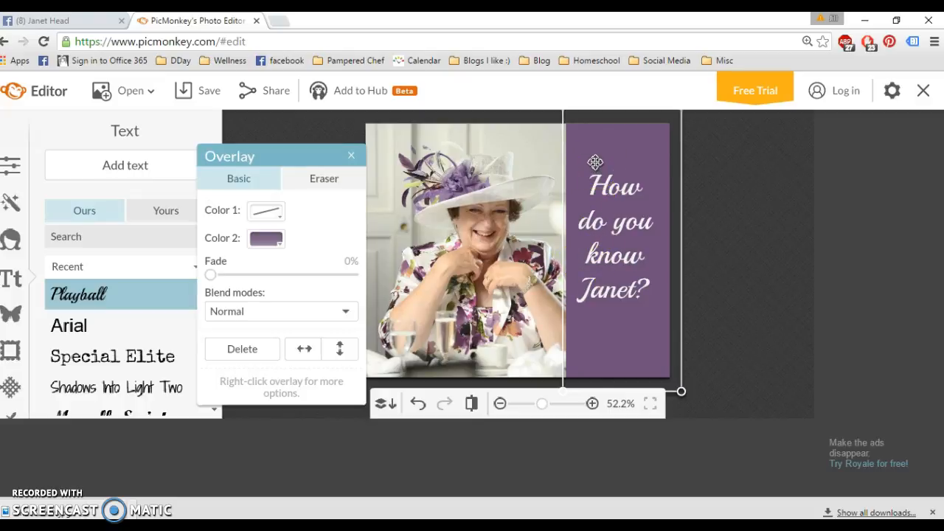
pyautogui.click(547, 232)
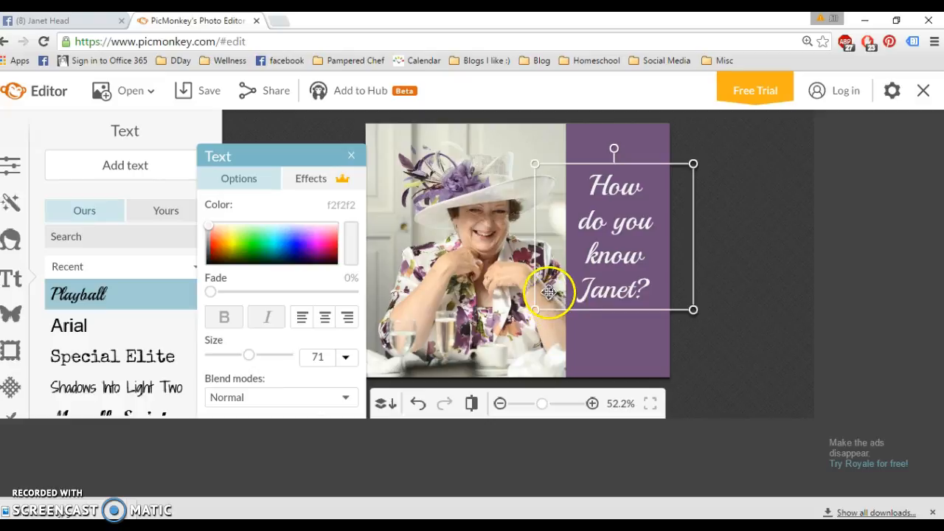
pyautogui.doubleClick(577, 234)
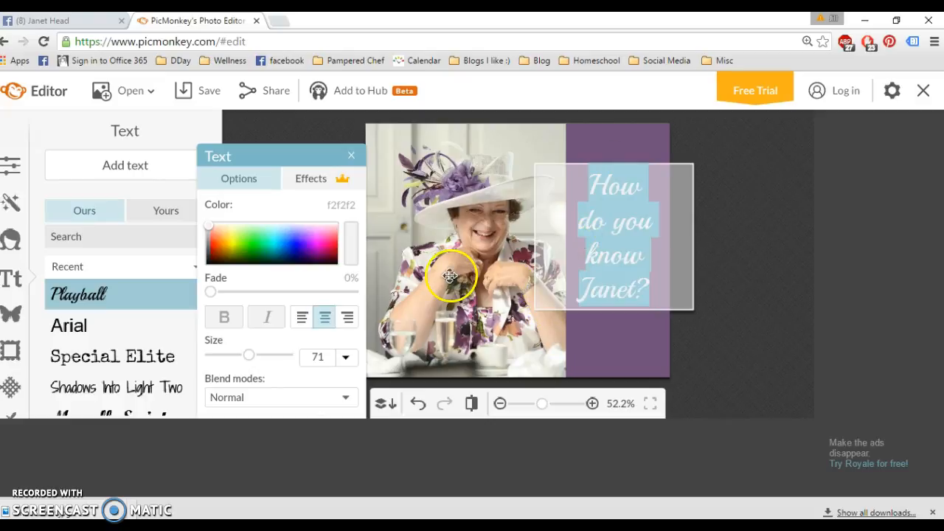
pyautogui.click(130, 354)
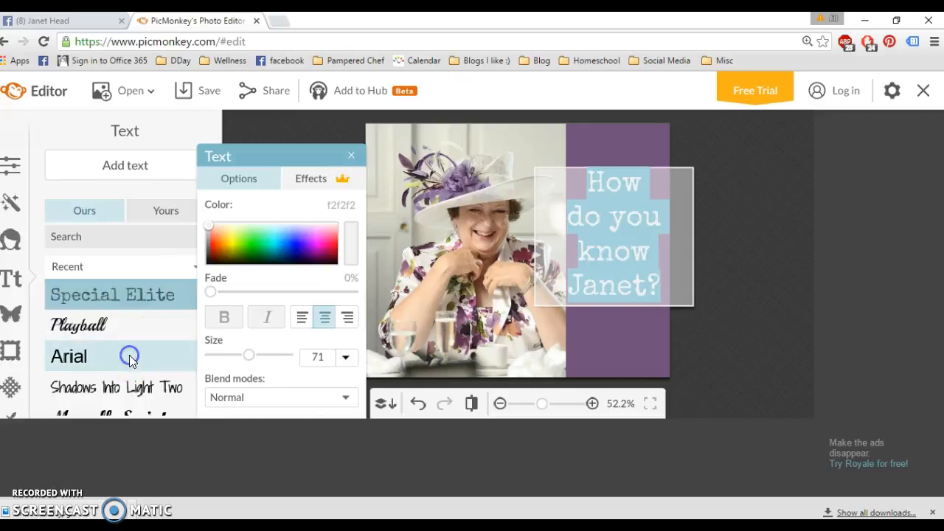
pyautogui.click(129, 388)
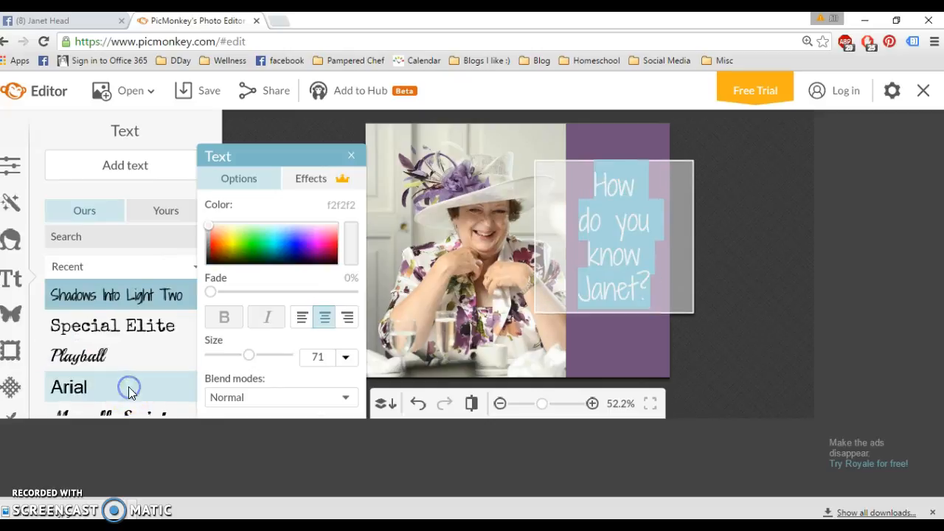
pyautogui.click(116, 336)
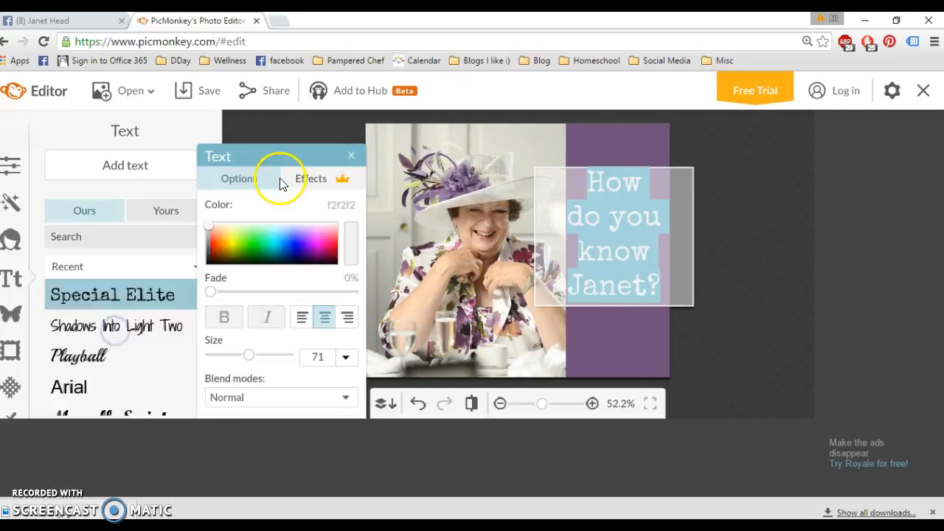
# - Try the Lobster Two, Learning Curve and Emily's Candy fonts on the question text
pyautogui.moveTo(276, 152); pyautogui.dragTo(328, 125)
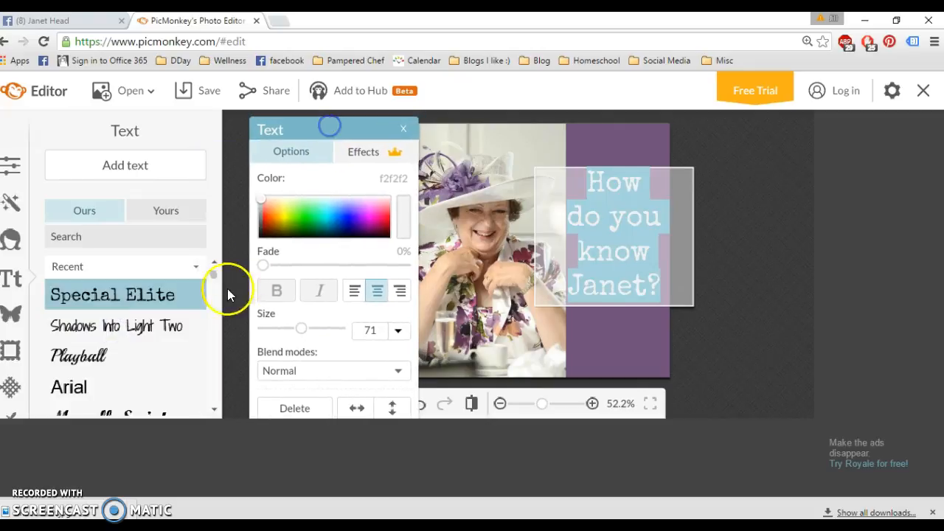
pyautogui.moveTo(213, 273); pyautogui.dragTo(214, 299)
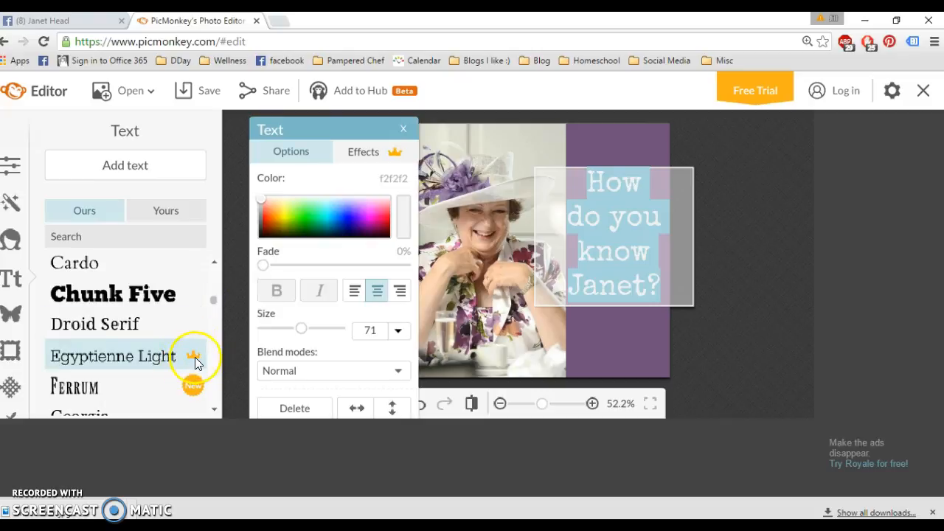
pyautogui.moveTo(214, 303); pyautogui.dragTo(218, 346)
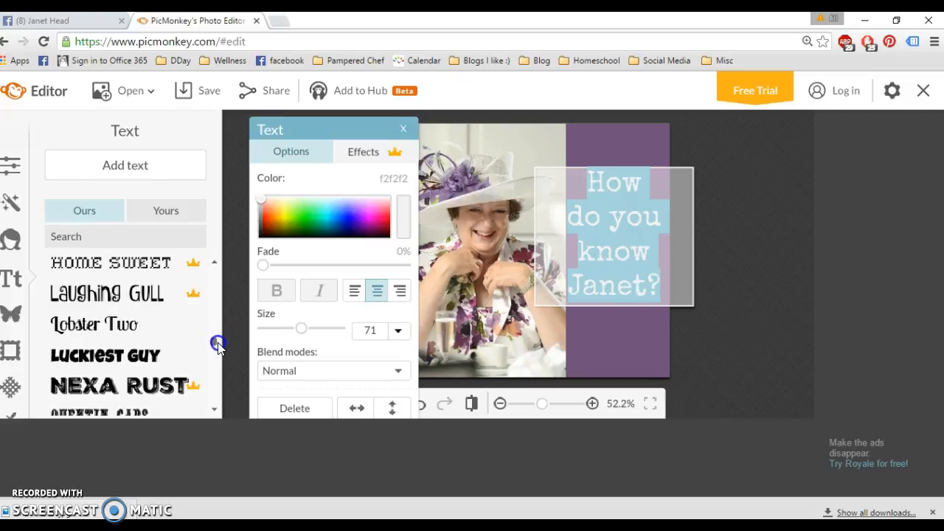
pyautogui.click(125, 328)
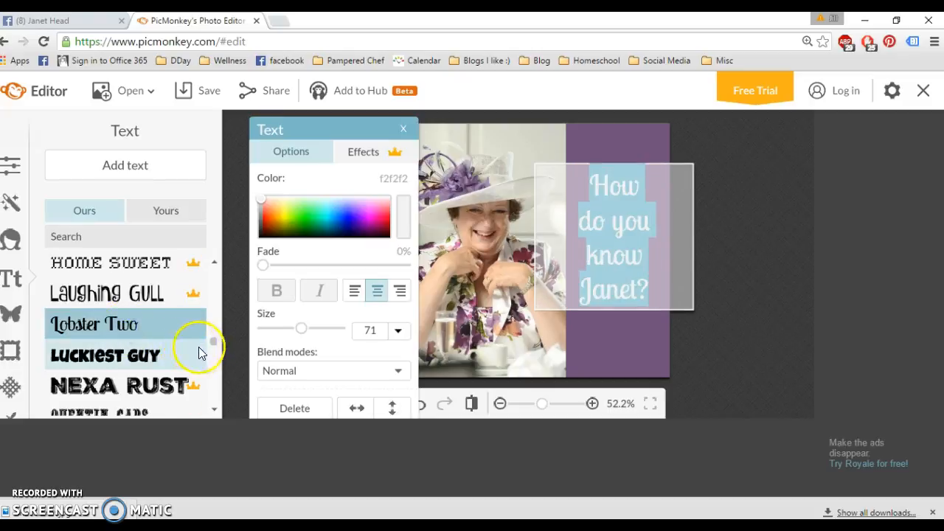
pyautogui.moveTo(210, 343); pyautogui.dragTo(212, 362)
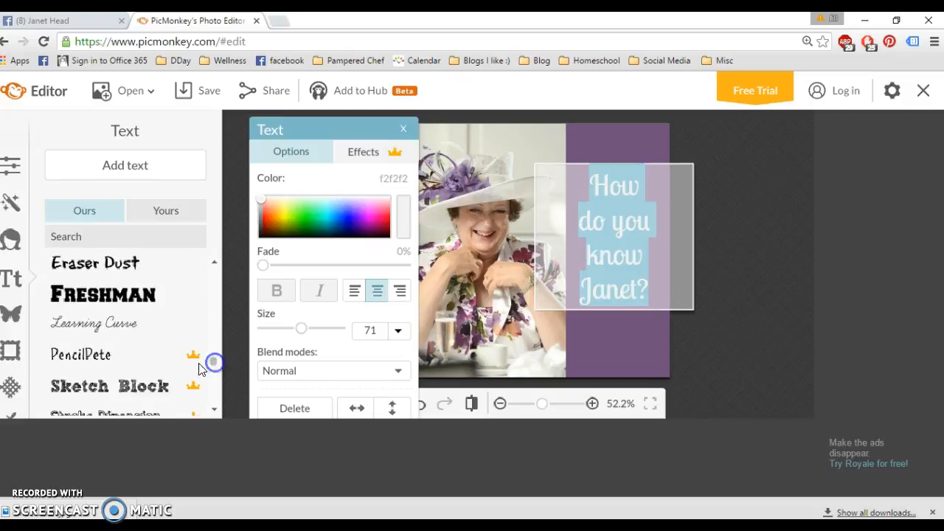
pyautogui.click(126, 324)
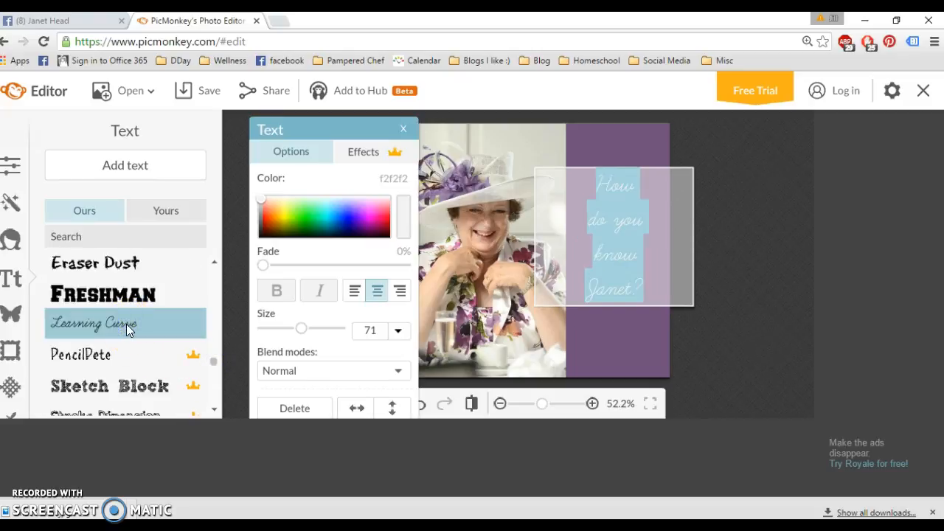
pyautogui.moveTo(213, 360); pyautogui.dragTo(218, 400)
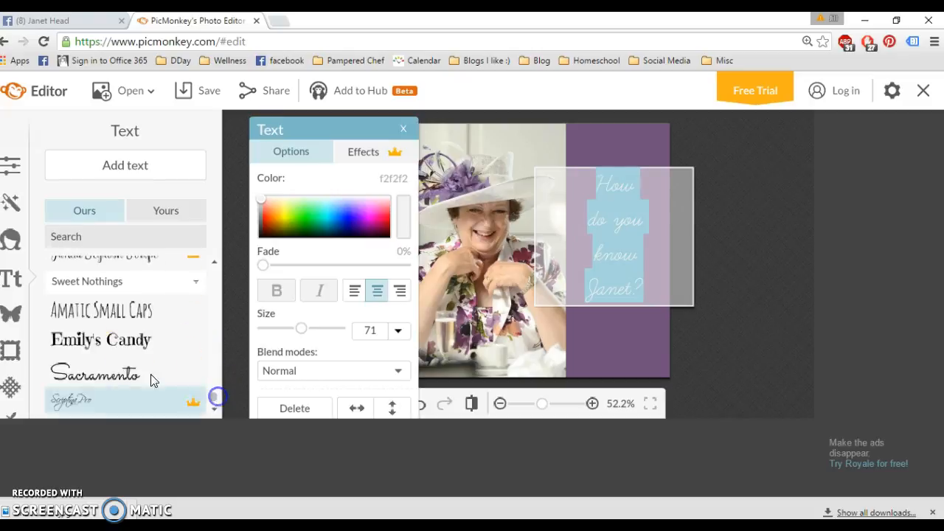
pyautogui.click(119, 344)
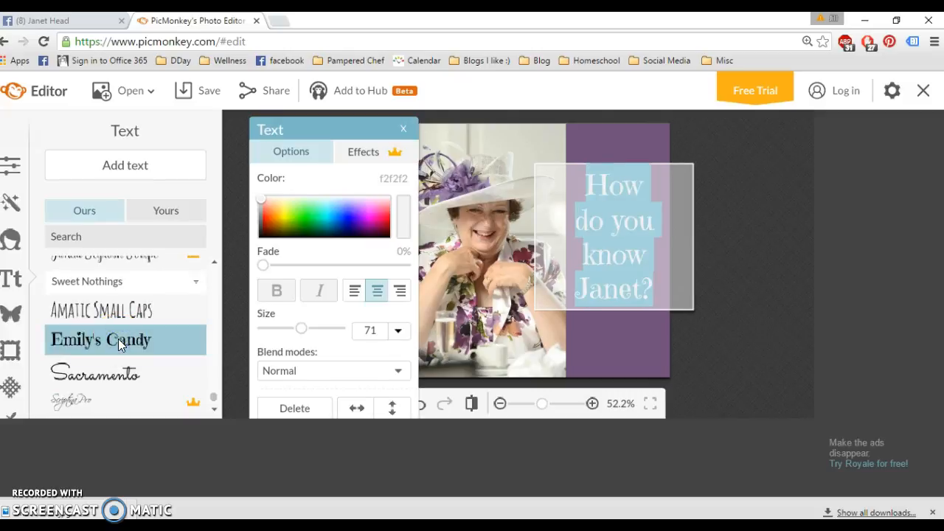
# - Return the question text to the recently used Playball font and deselect it
pyautogui.moveTo(213, 397); pyautogui.dragTo(209, 265)
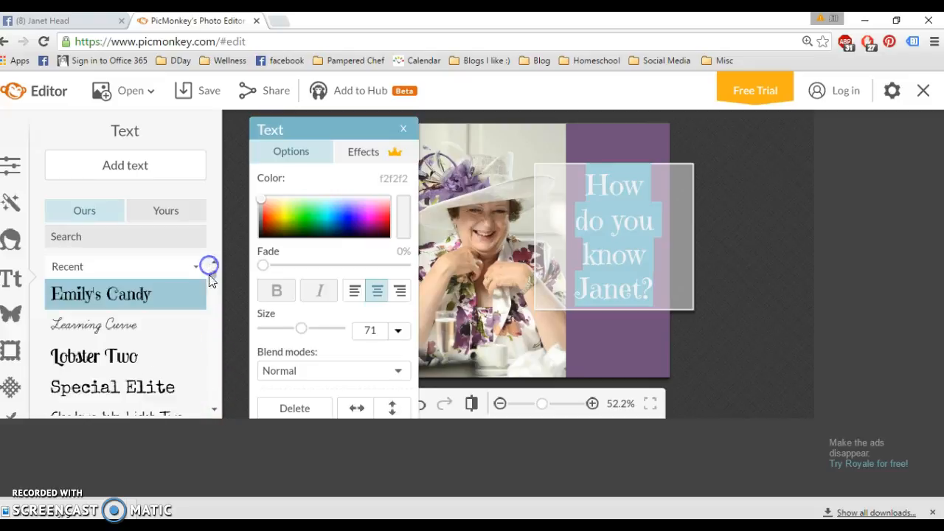
pyautogui.click(213, 409)
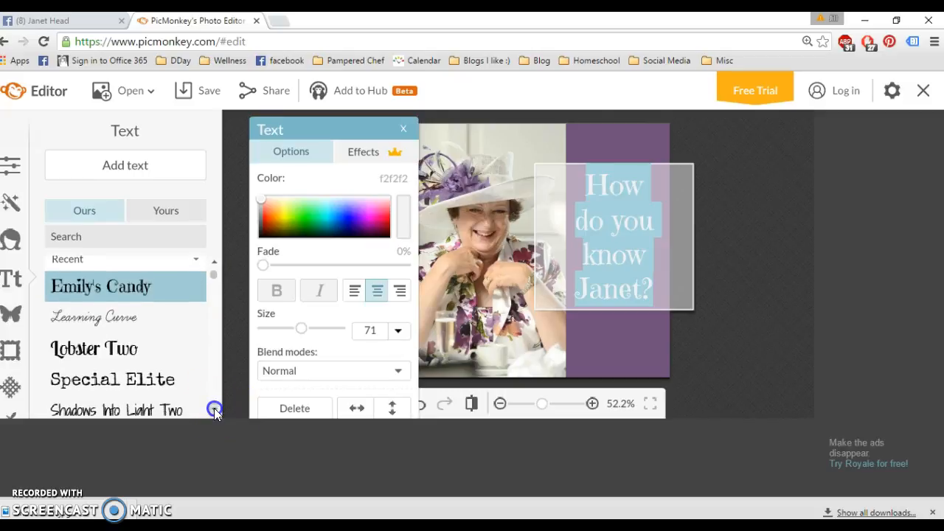
pyautogui.click(214, 409)
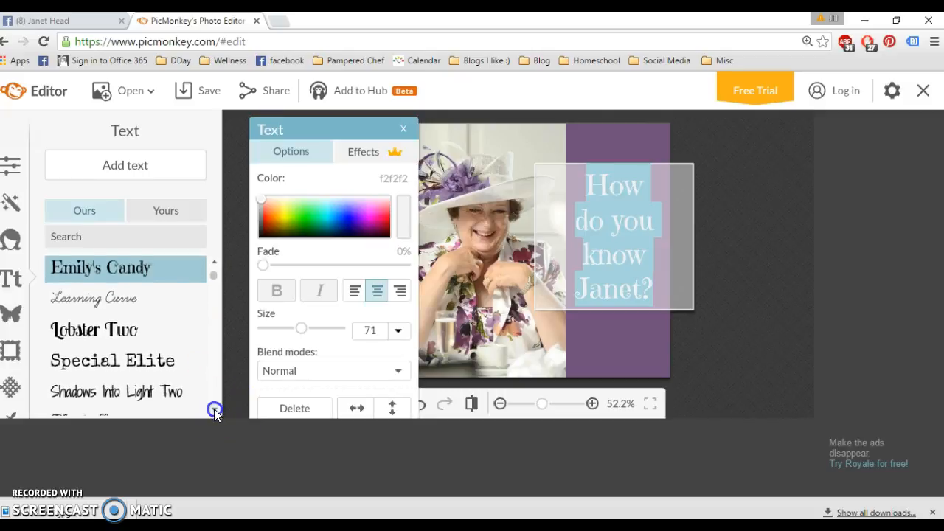
pyautogui.click(214, 409)
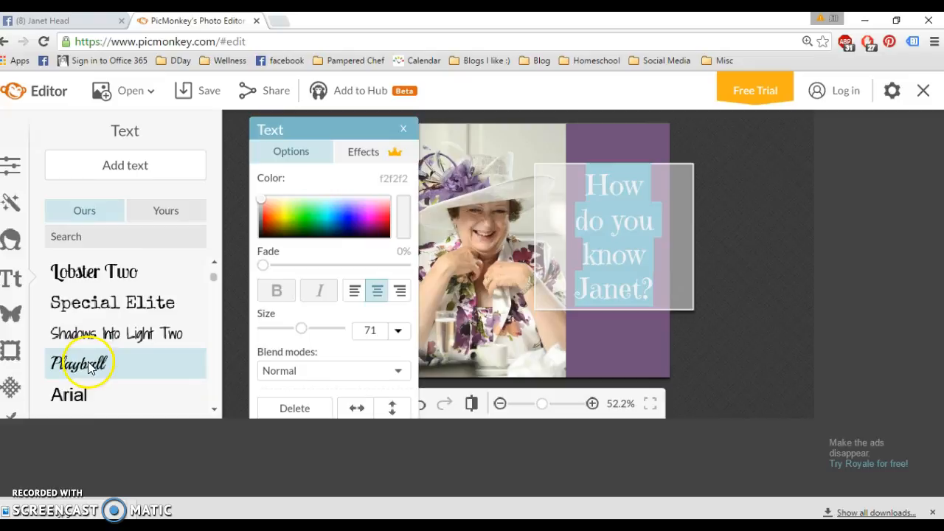
pyautogui.click(87, 363)
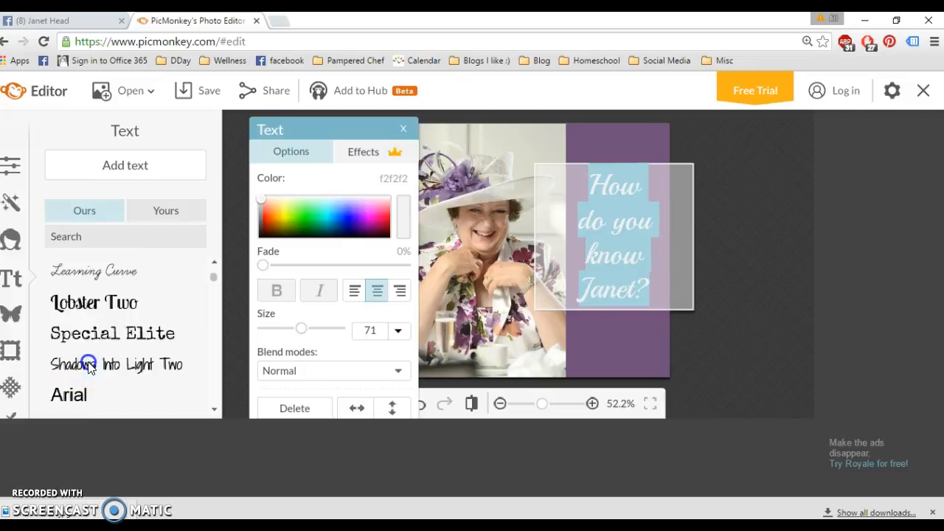
pyautogui.click(233, 305)
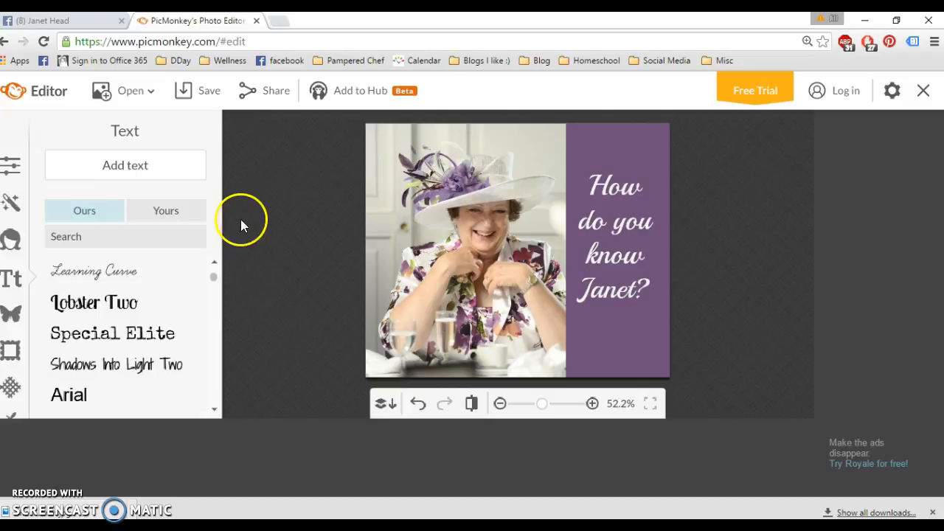
# - Save the finished image to the computer as a JPEG in the PC pictures folder, replacing the existing host photo file
pyautogui.click(210, 94)
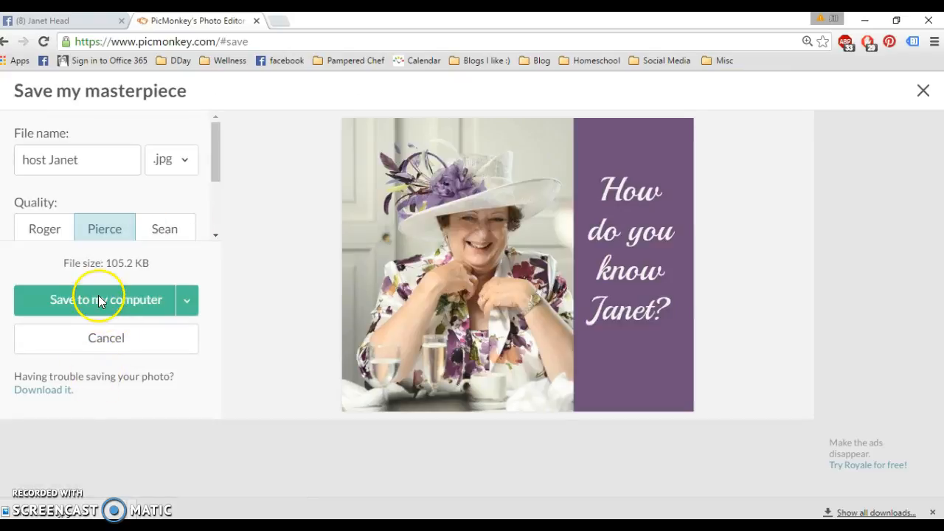
pyautogui.click(97, 296)
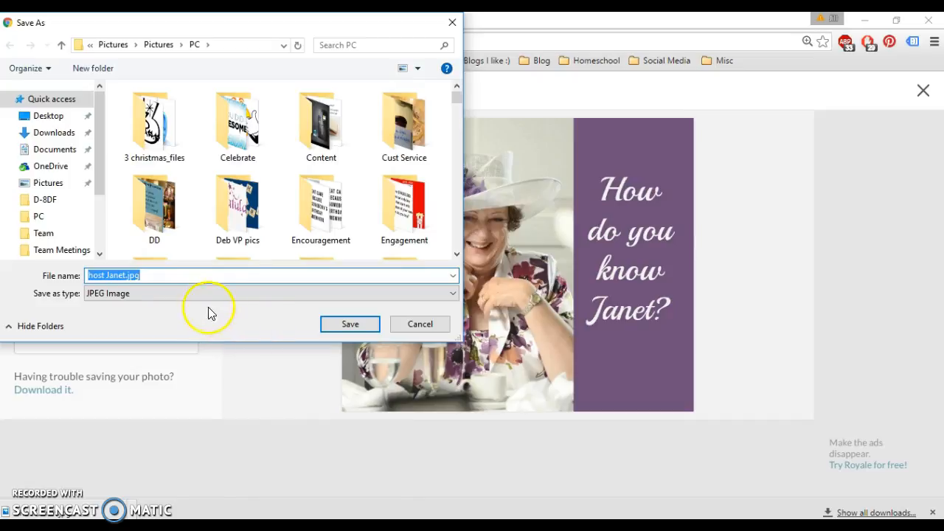
pyautogui.click(340, 327)
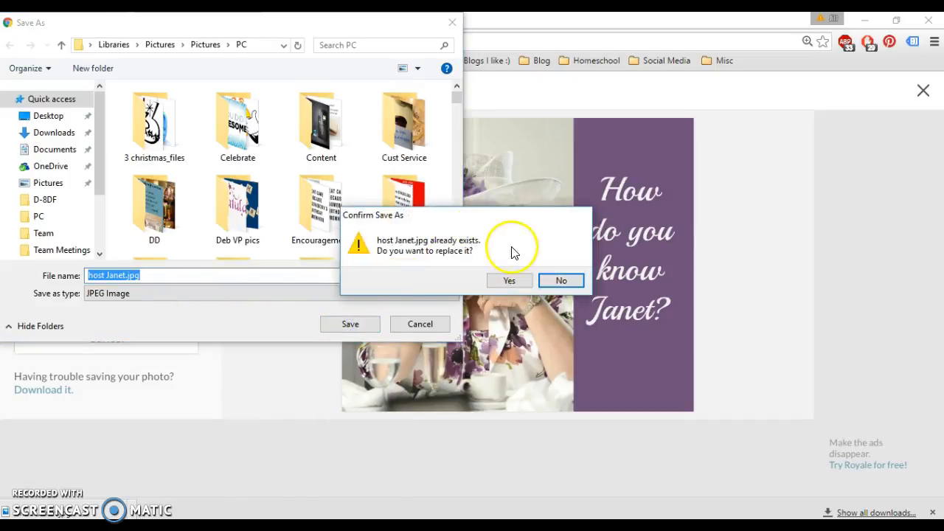
pyautogui.click(516, 280)
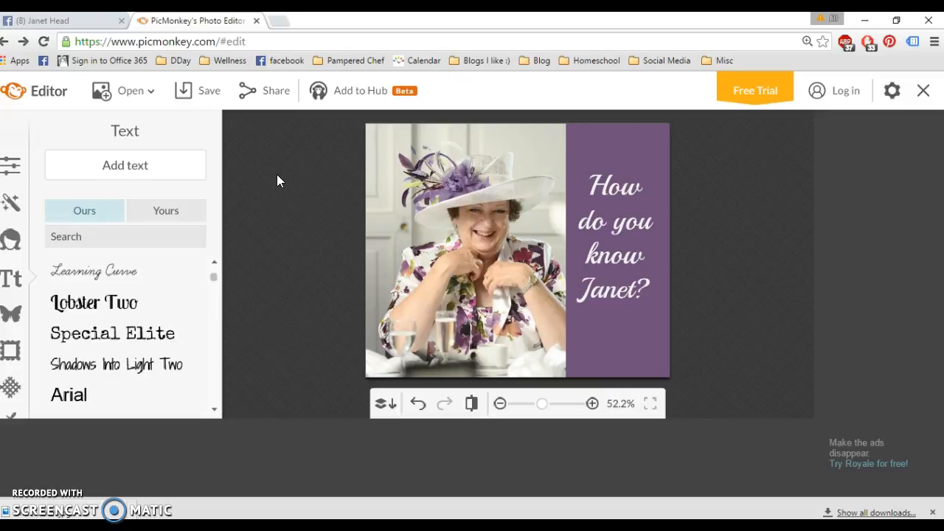
# - Switch to Facebook and view the example host-question party post with the green band in the home news feed
pyautogui.click(71, 20)
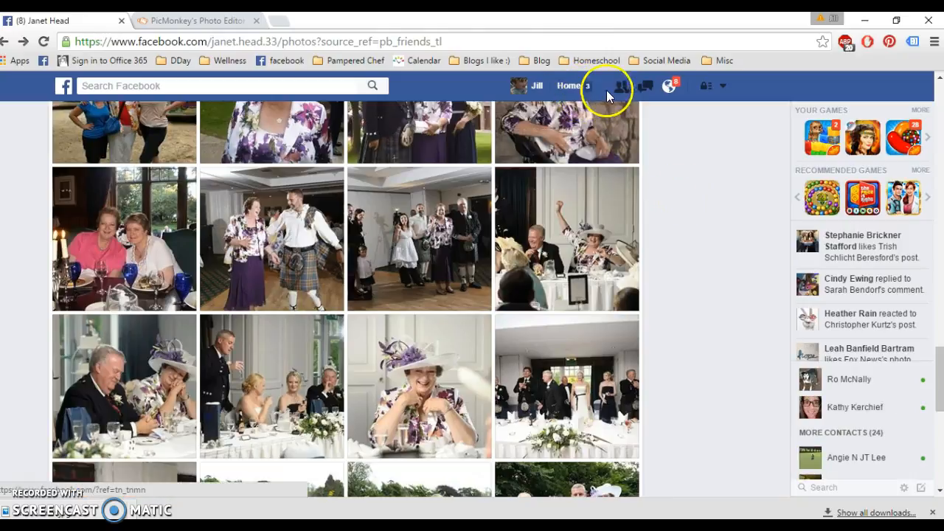
pyautogui.click(574, 90)
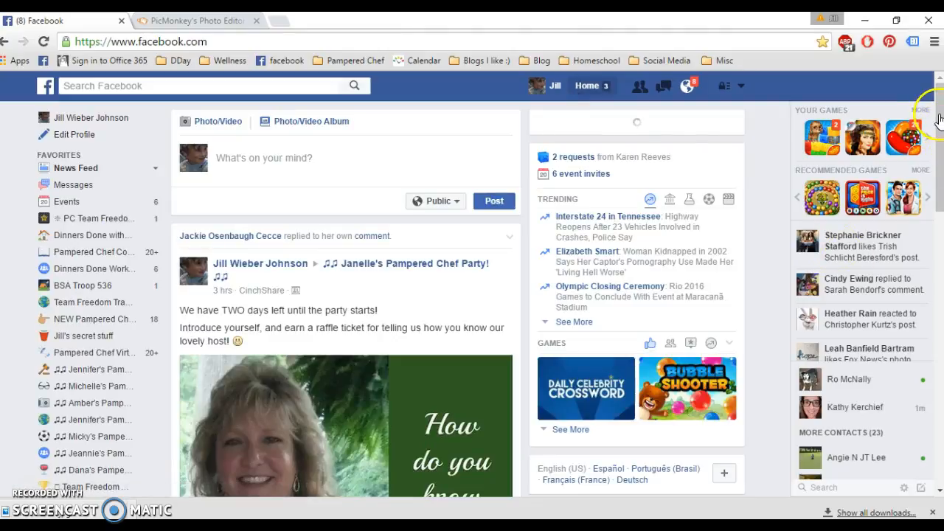
pyautogui.scroll(-2, 938, 106)
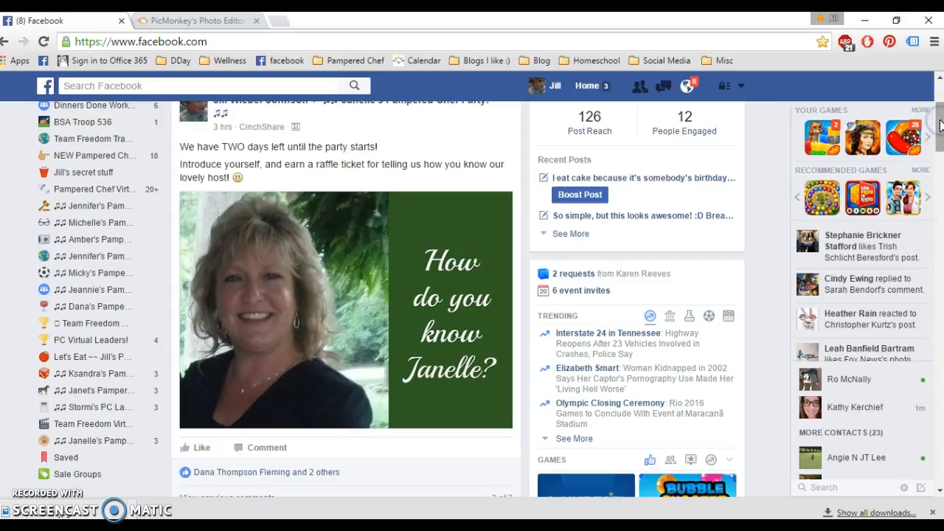
pyautogui.moveTo(941, 125); pyautogui.dragTo(938, 160)
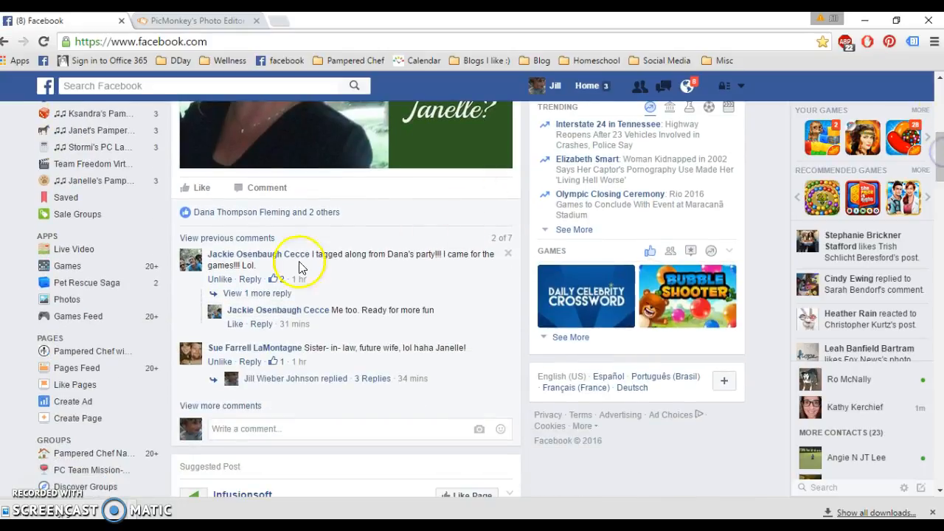
# - Expand the example post's previous comments and replies to read the guests' answers, and switch back to the PicMonkey image
pyautogui.click(252, 243)
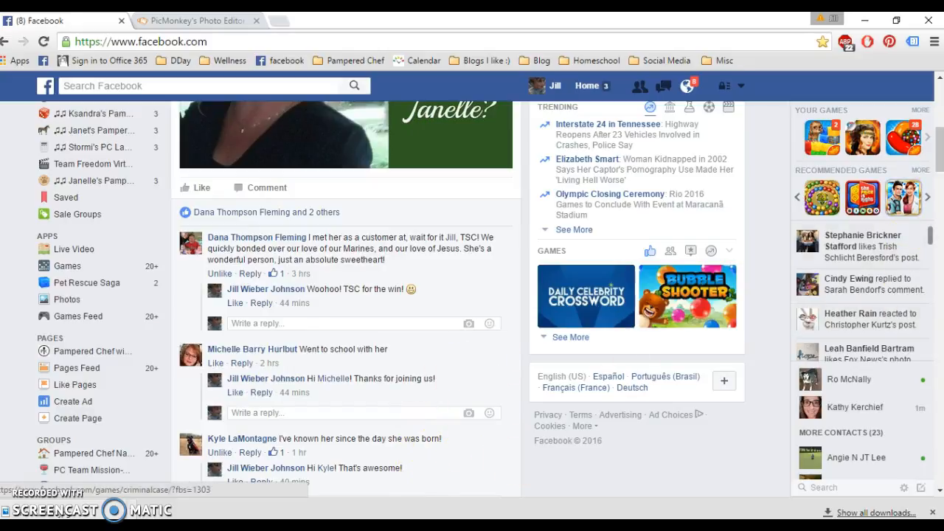
pyautogui.moveTo(940, 148); pyautogui.dragTo(941, 163)
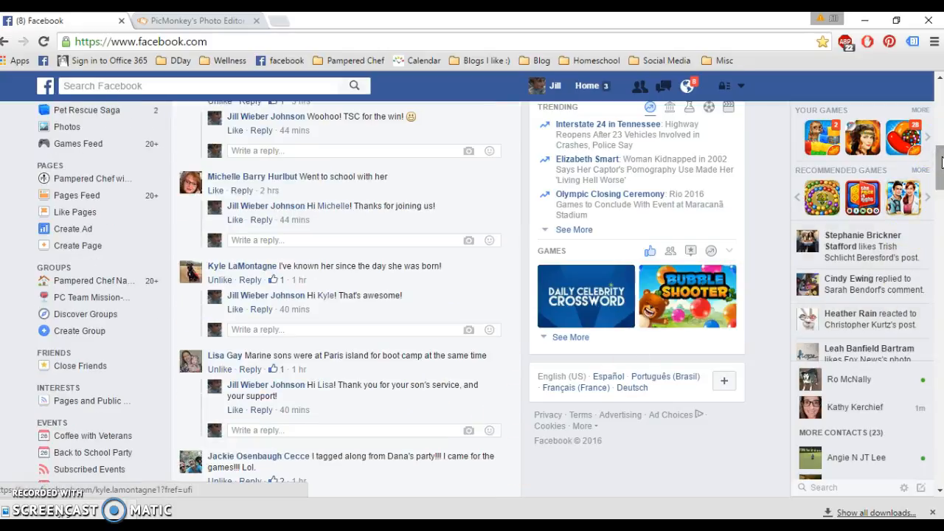
pyautogui.click(940, 161)
pyautogui.scroll(-2, 941, 160)
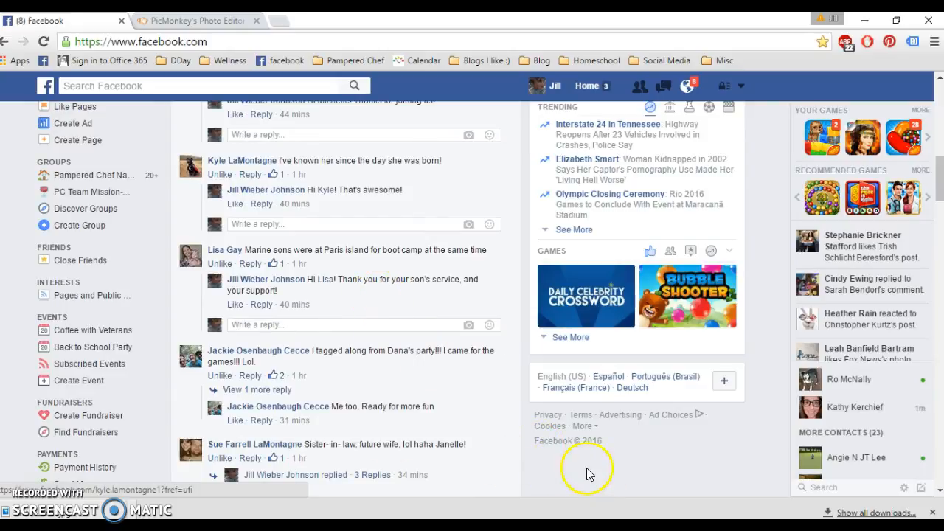
pyautogui.scroll(-3, 939, 176)
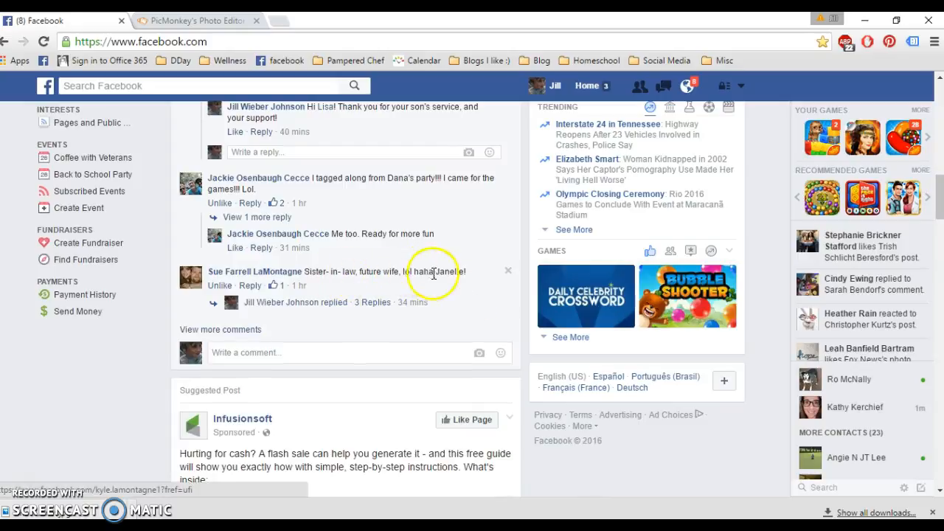
pyautogui.click(302, 305)
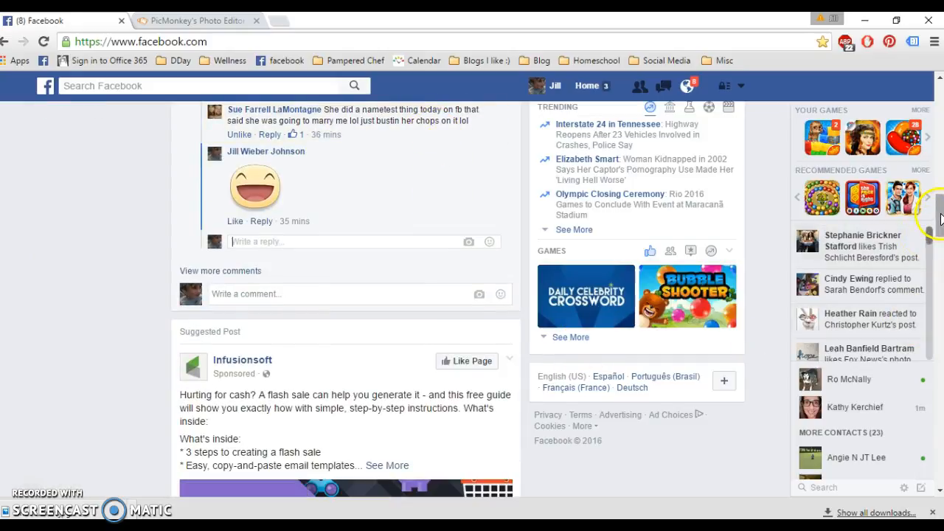
pyautogui.moveTo(935, 236); pyautogui.dragTo(936, 103)
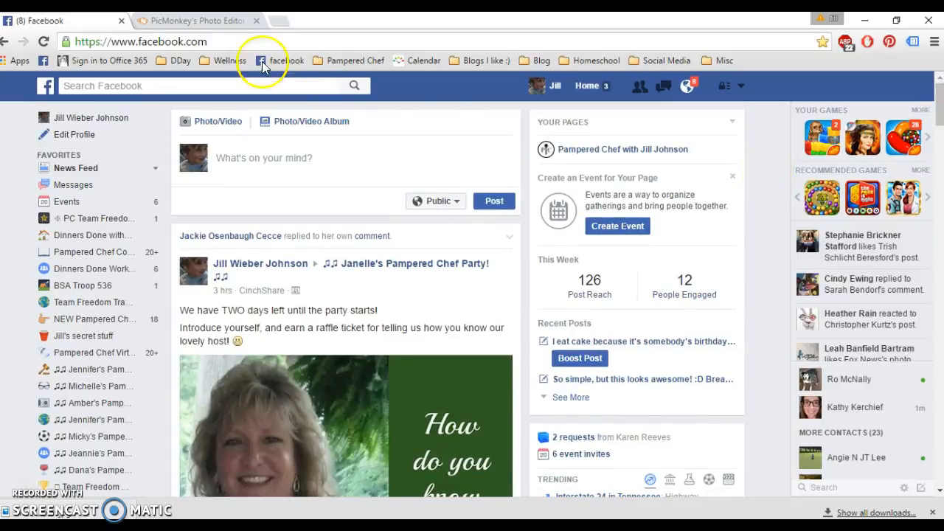
pyautogui.click(196, 21)
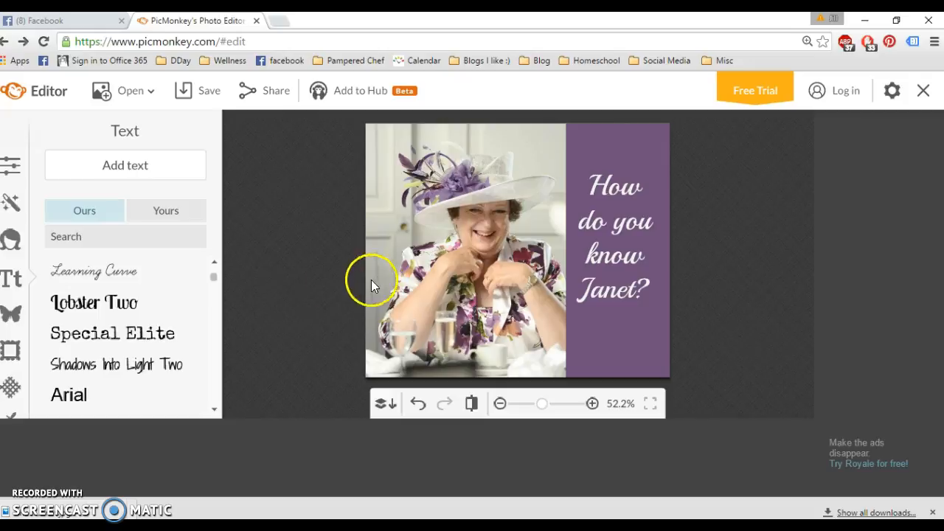